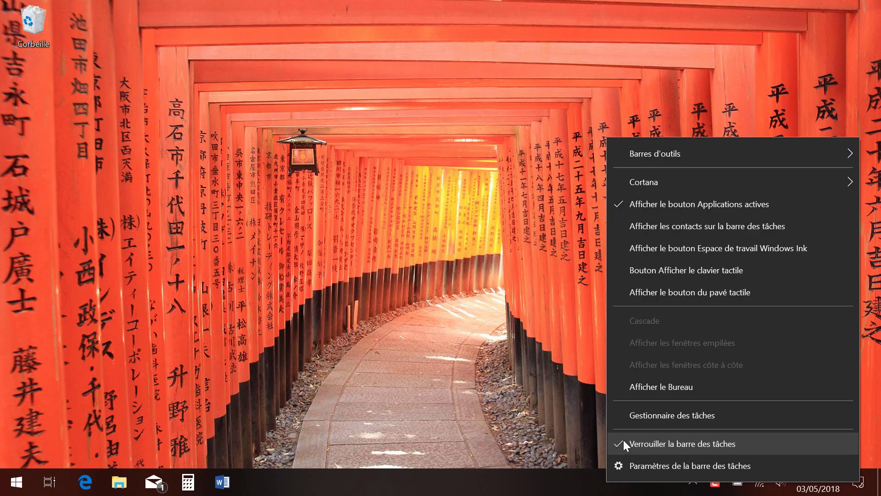
Step: Unlock the taskbar and try stretching it to about half the screen height, restoring it to one row
left_click(671, 442)
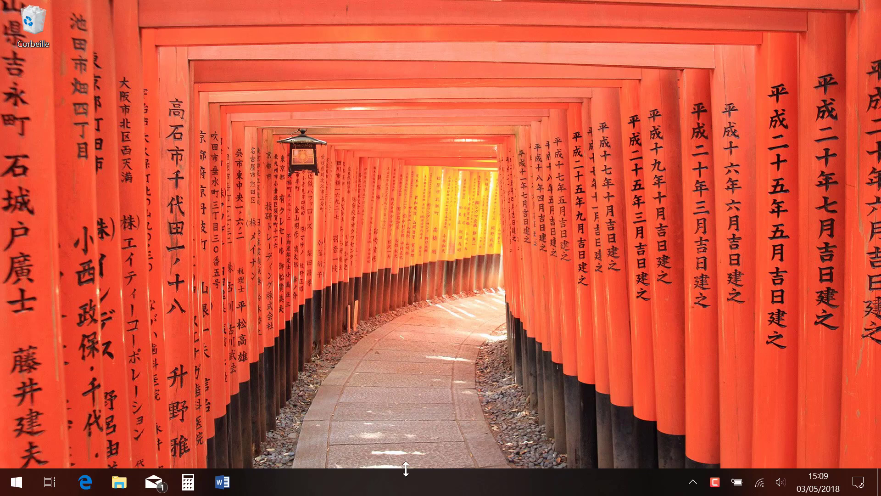
left_click_drag(405, 469, 451, 141)
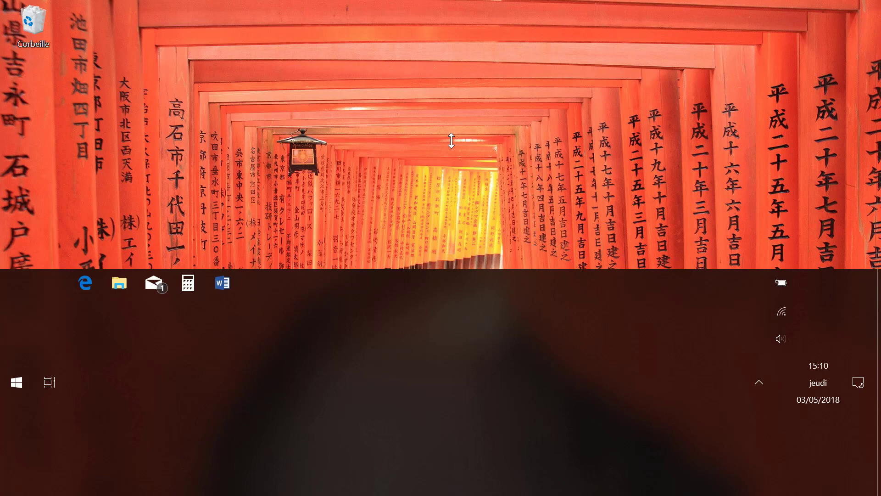
left_click_drag(451, 141, 442, 453)
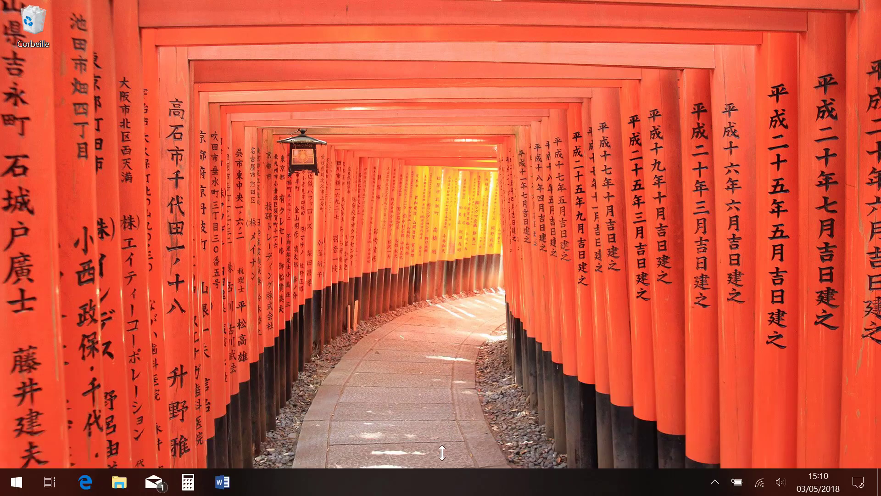
Step: Try a two-row taskbar height, restore the single row and lock the taskbar
left_click_drag(442, 453, 440, 438)
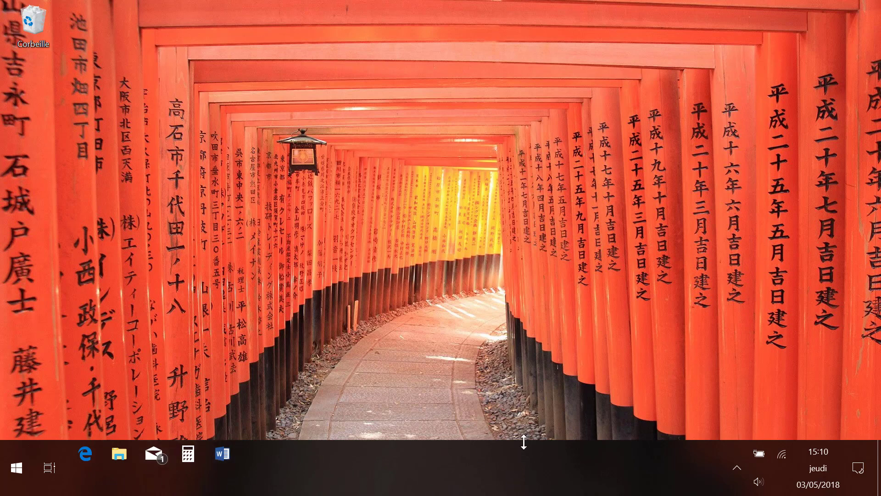
left_click_drag(523, 441, 523, 452)
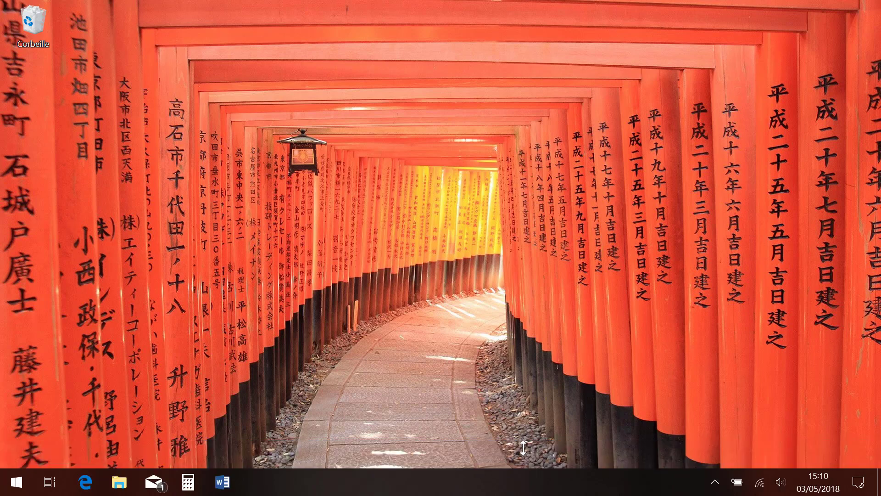
right_click(552, 478)
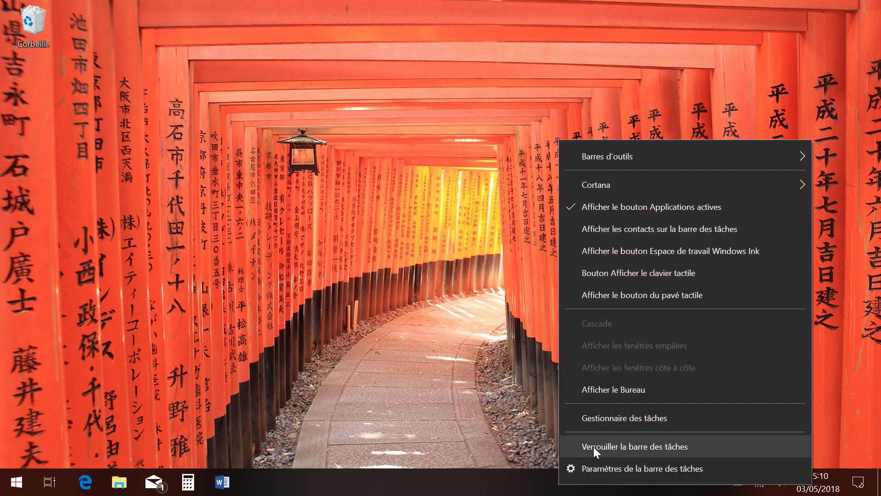
left_click(593, 447)
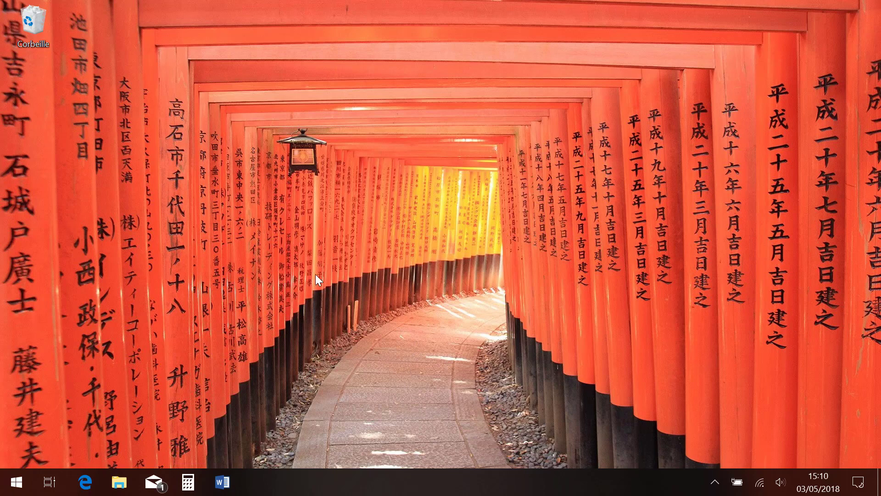
Step: Open the Barre des tâches page of the desktop's Personnalisation settings and look through its options
right_click(274, 206)
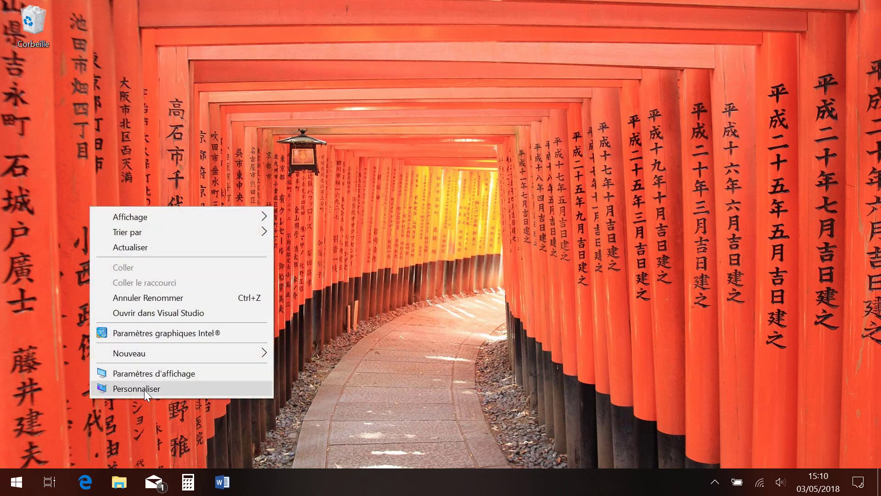
left_click(144, 389)
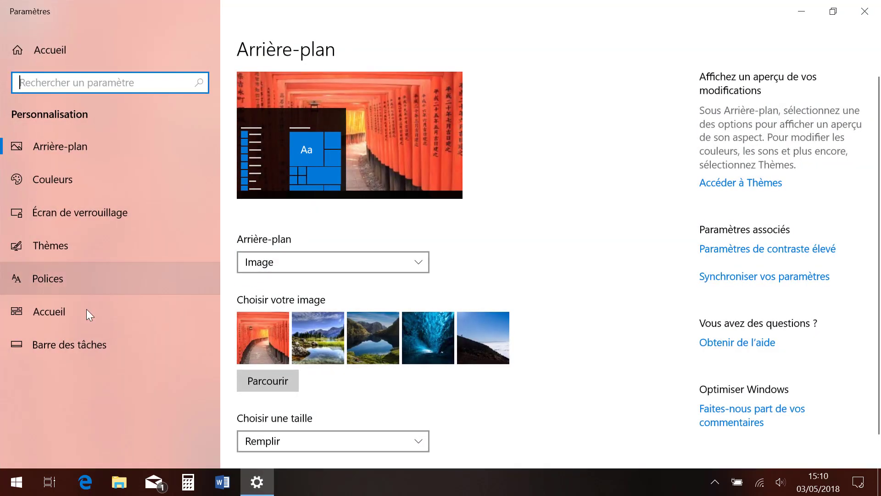
left_click(66, 343)
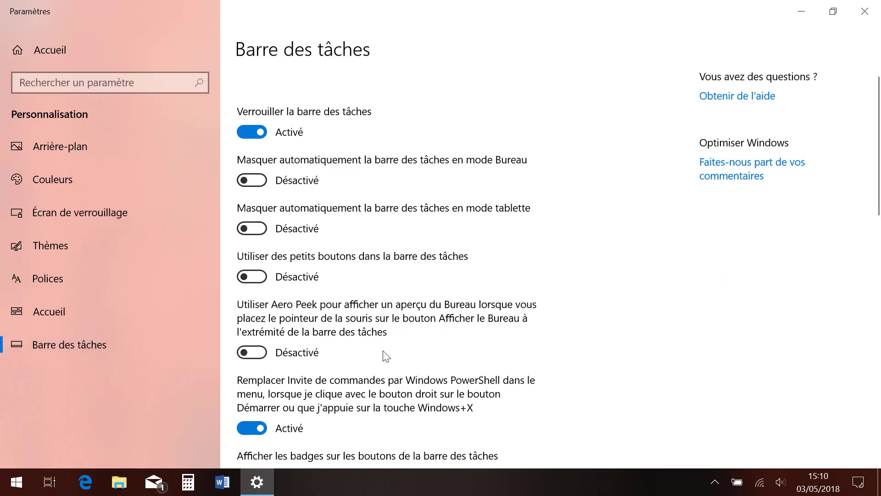
scroll(385, 353, "down", 5)
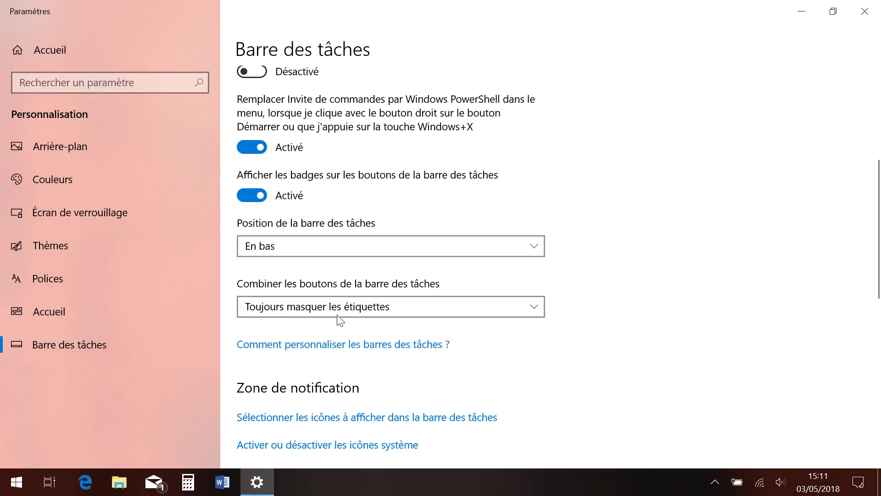
scroll(423, 301, "up", 5)
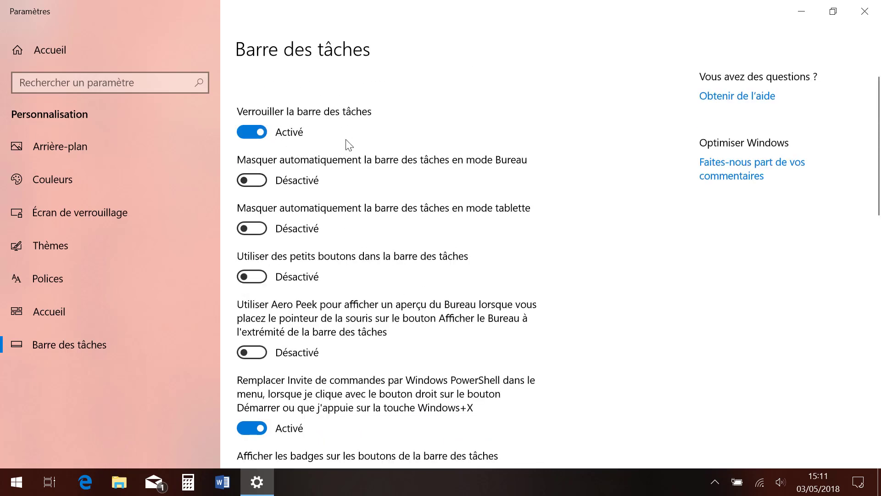
Step: View the taskbar's context options and the notification centre's quick actions, closing both without changing anything
right_click(457, 487)
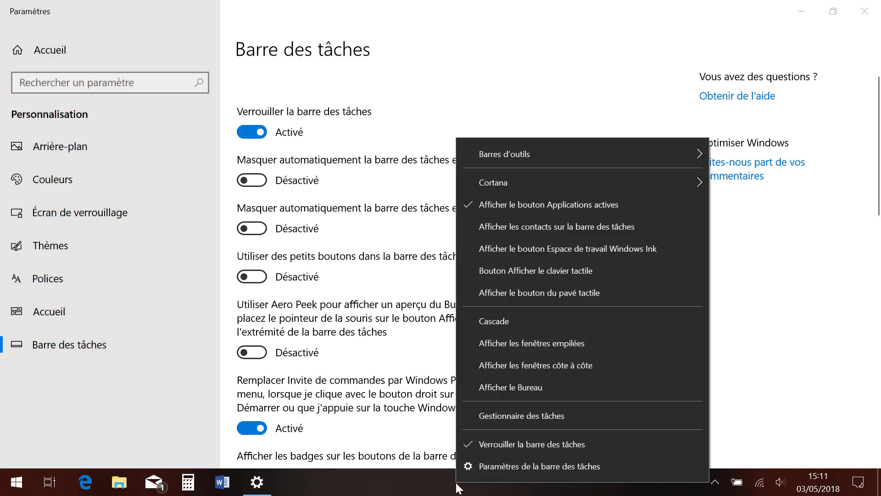
left_click(395, 486)
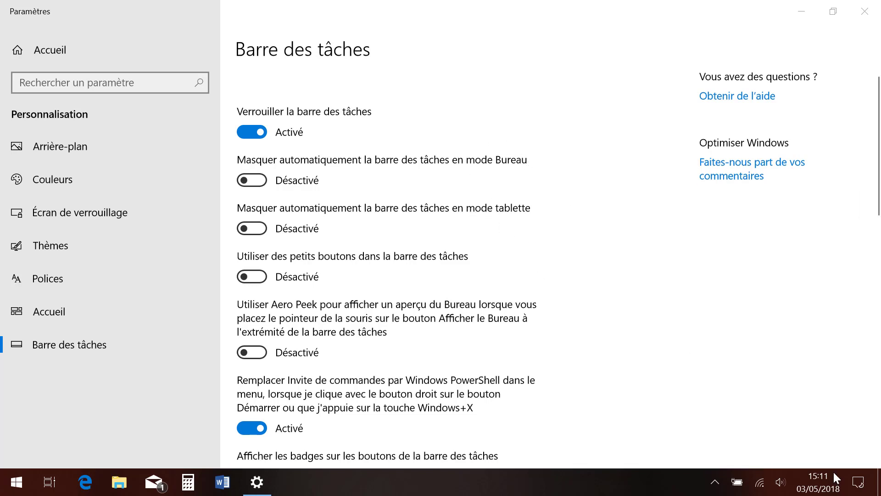
left_click(859, 482)
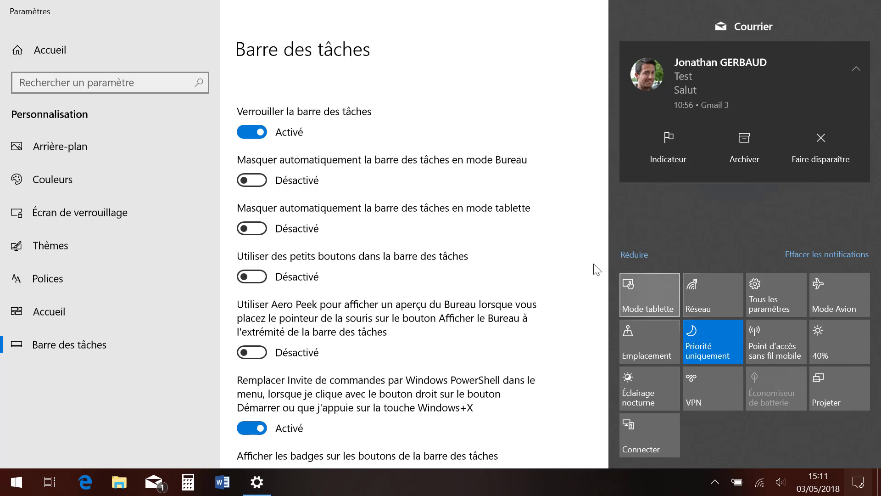
left_click(527, 240)
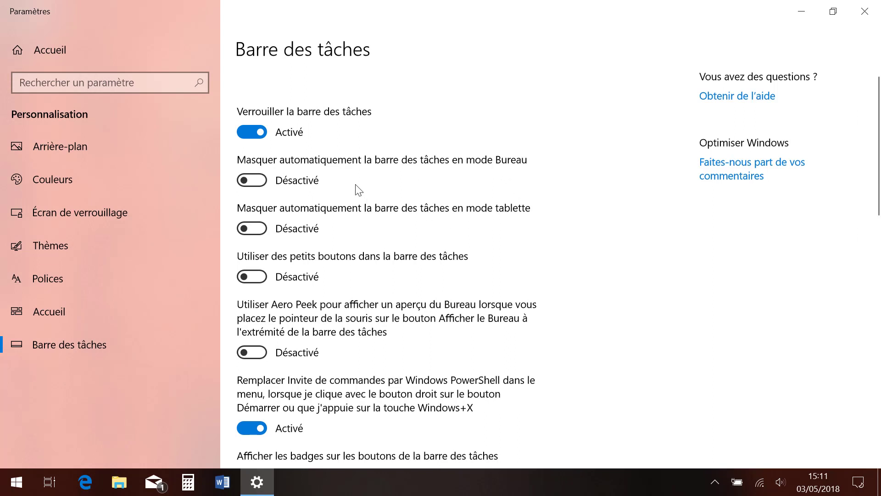
Step: Try automatically hiding the taskbar in desktop mode, reveal the hidden bar, and switch the option back off
left_click(262, 183)
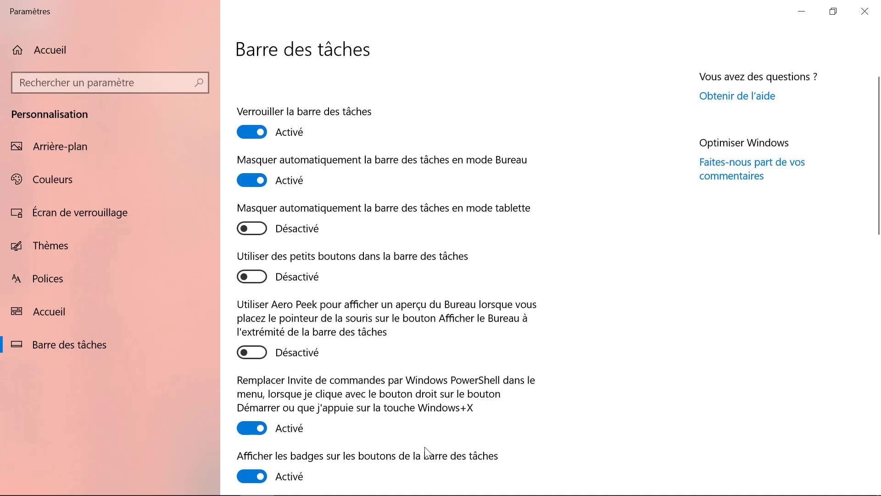
mouse_move(416, 480)
left_click(259, 181)
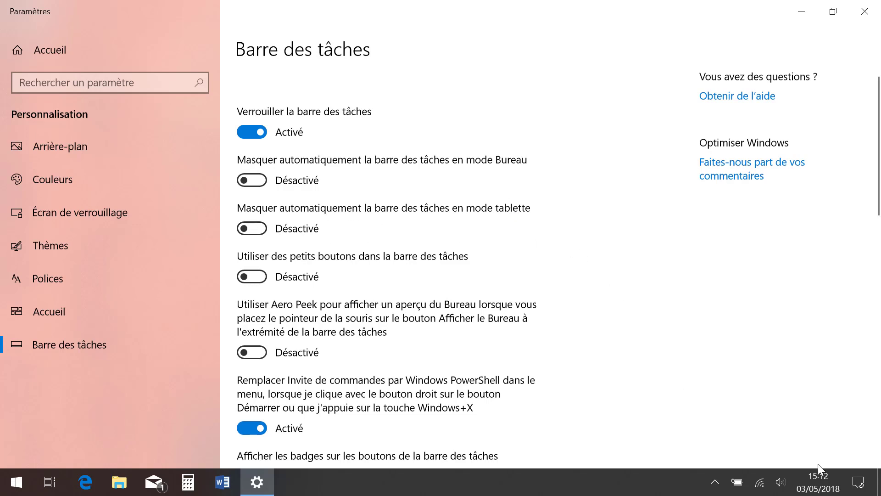
Step: Turn on tablet mode through the notification centre and return to the taskbar settings
left_click(862, 484)
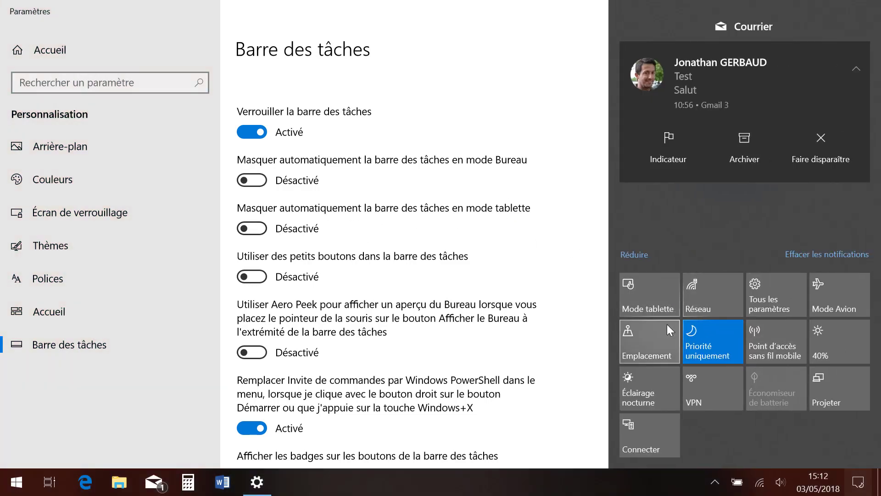
left_click(639, 294)
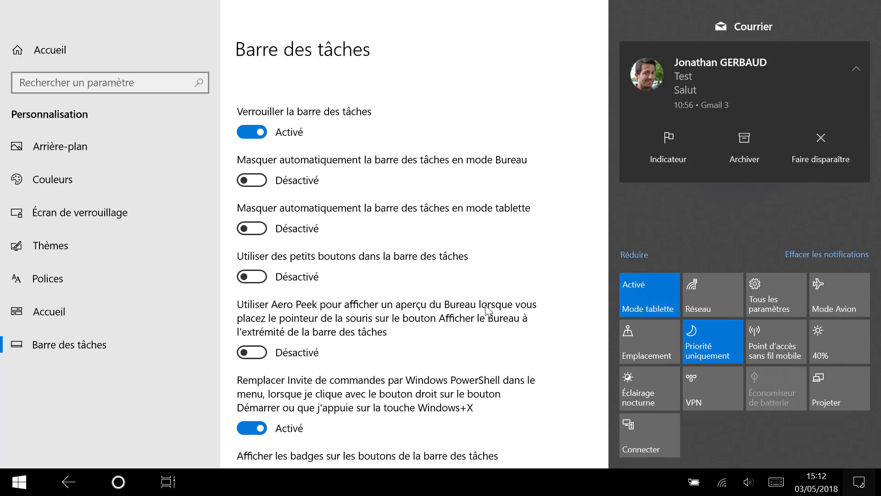
left_click(502, 250)
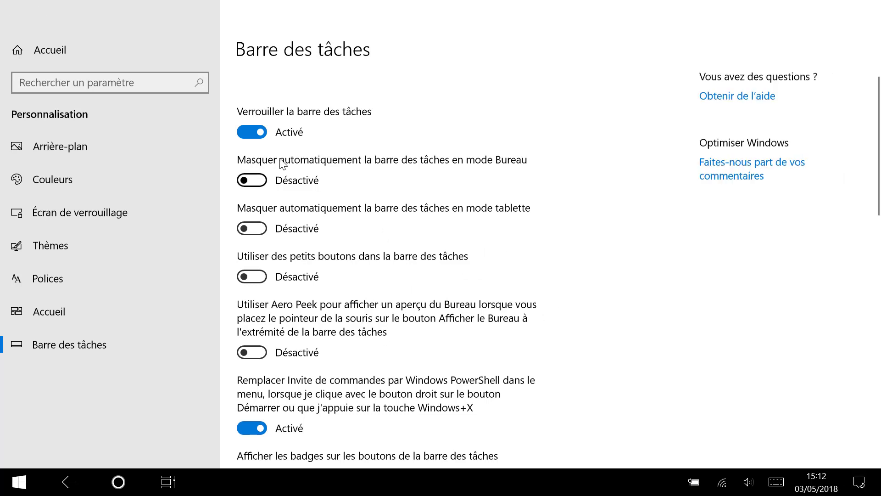
Step: Try automatically hiding the taskbar in tablet mode, reveal the hidden bar, and switch the option back off
left_click(261, 232)
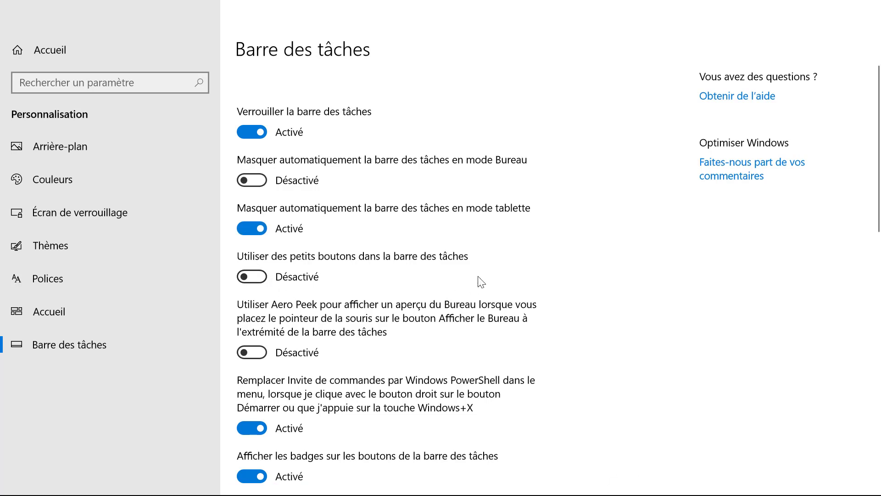
left_click_drag(647, 494, 648, 475)
left_click(251, 225)
Step: Turn off tablet mode through the notification centre
left_click(858, 481)
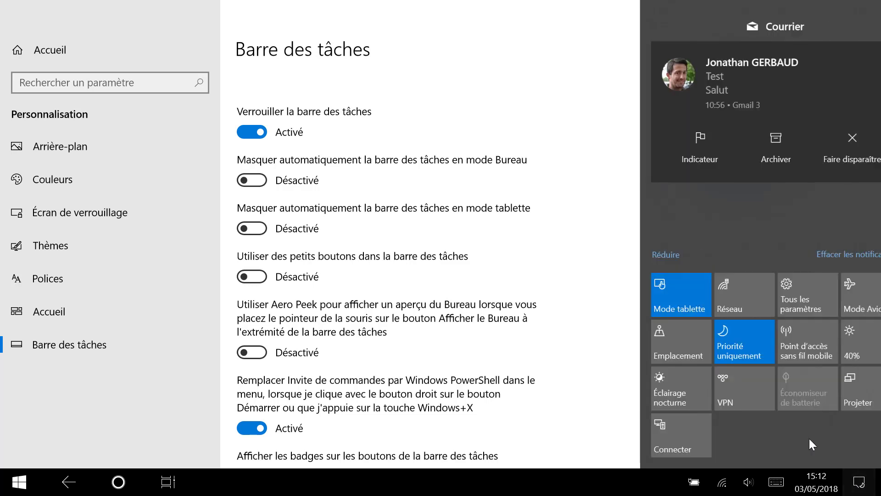
left_click(659, 302)
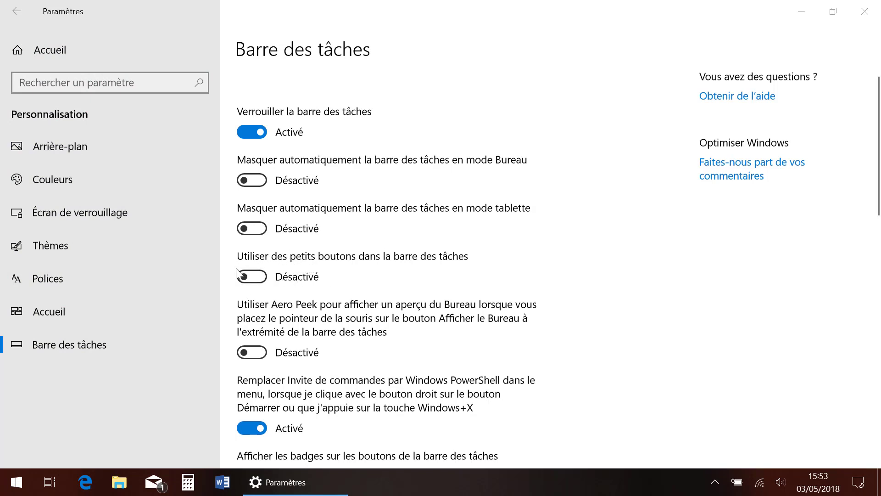
Step: Try the small taskbar buttons option twice to compare icon sizes, leaving the option disabled
left_click(262, 277)
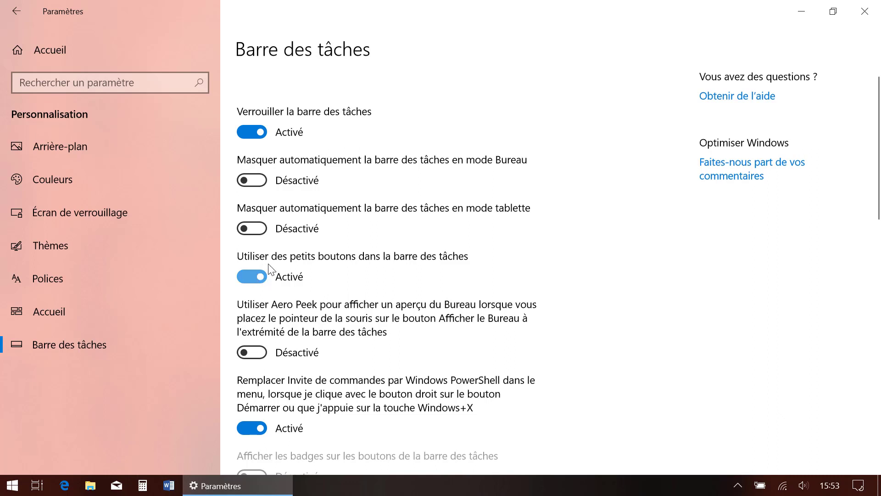
left_click(257, 276)
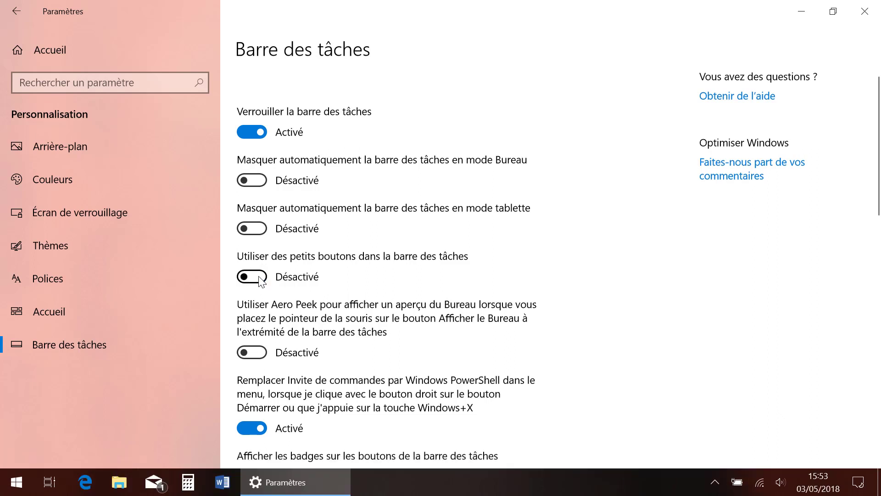
left_click(259, 277)
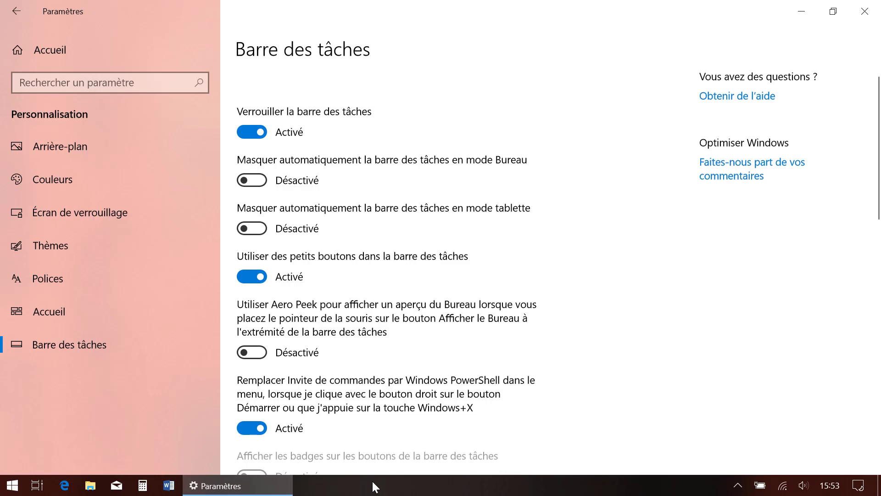
left_click(258, 276)
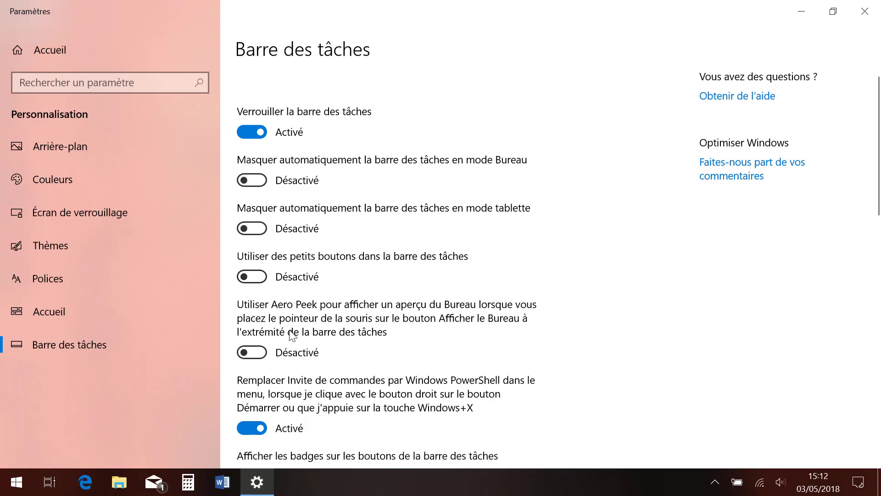
Step: Show the desktop from the far end of the taskbar and restore the settings window
scroll(301, 337, "down", 2)
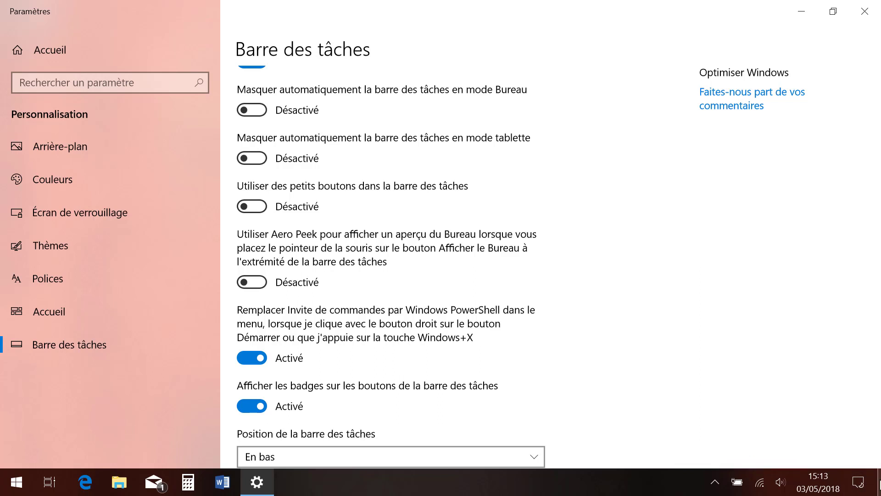
left_click(879, 482)
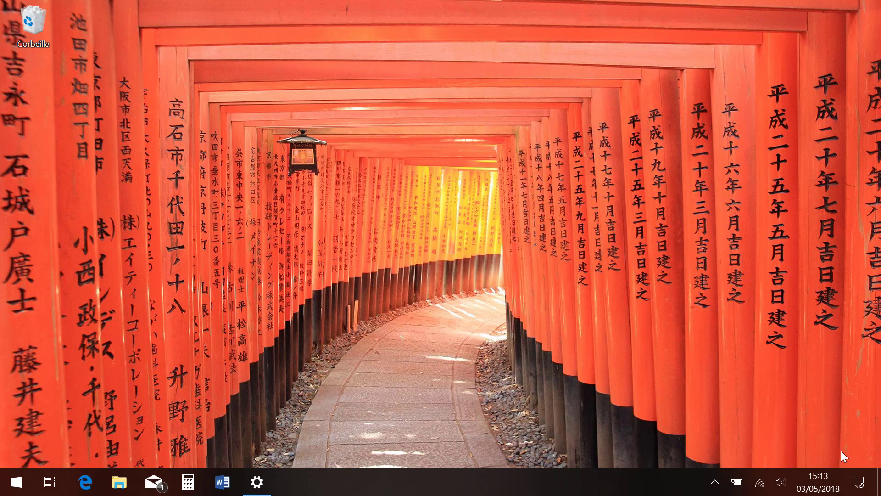
left_click(879, 481)
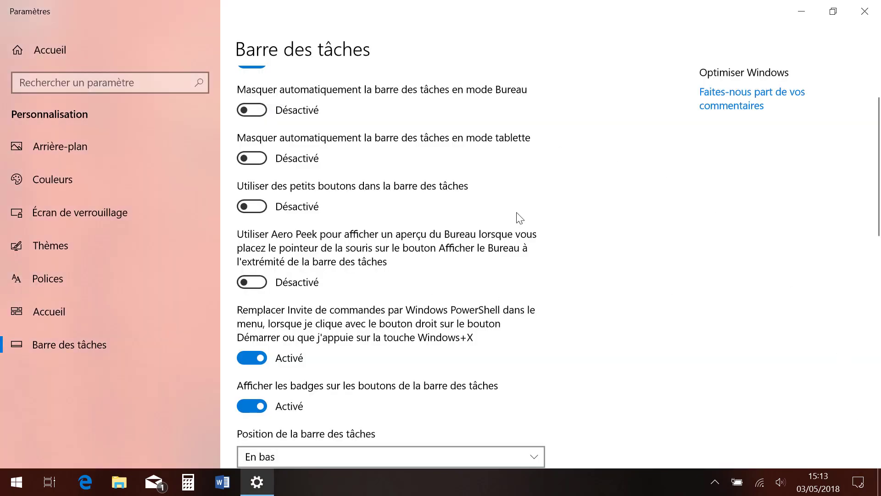
Step: Launch Word, return to the taskbar settings, and test showing the desktop and restoring the open windows
left_click(223, 482)
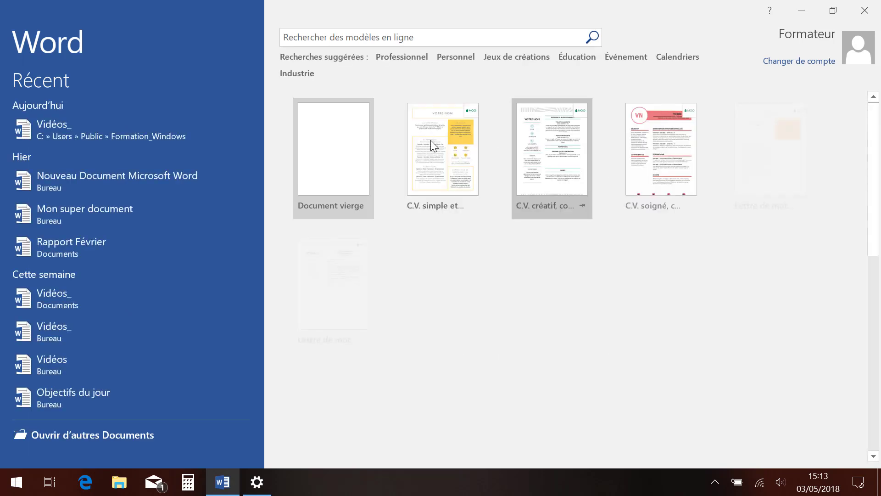
left_click(257, 486)
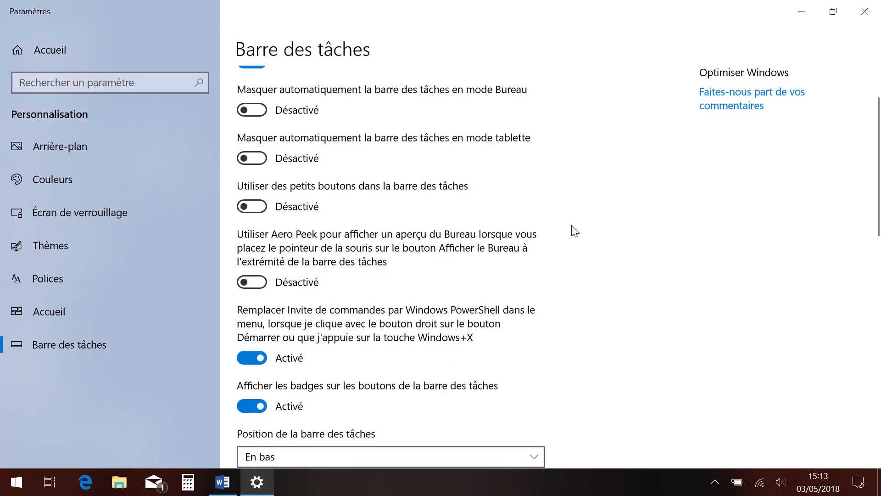
left_click(879, 479)
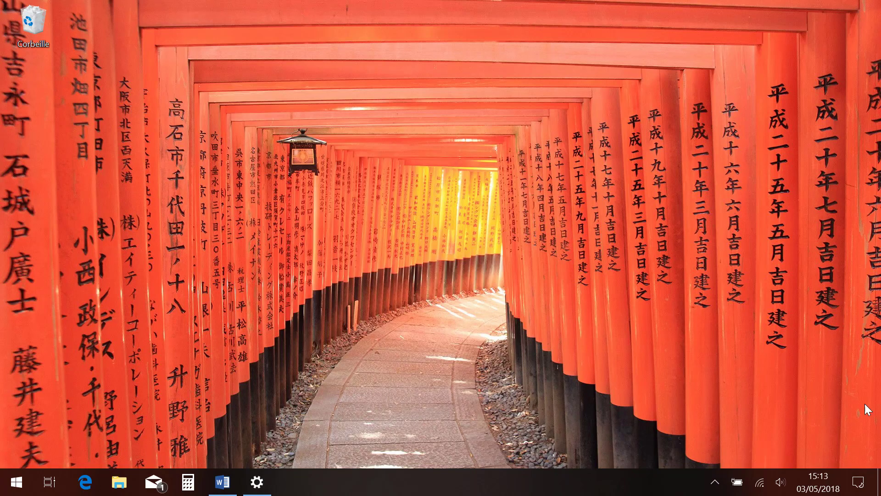
left_click(879, 479)
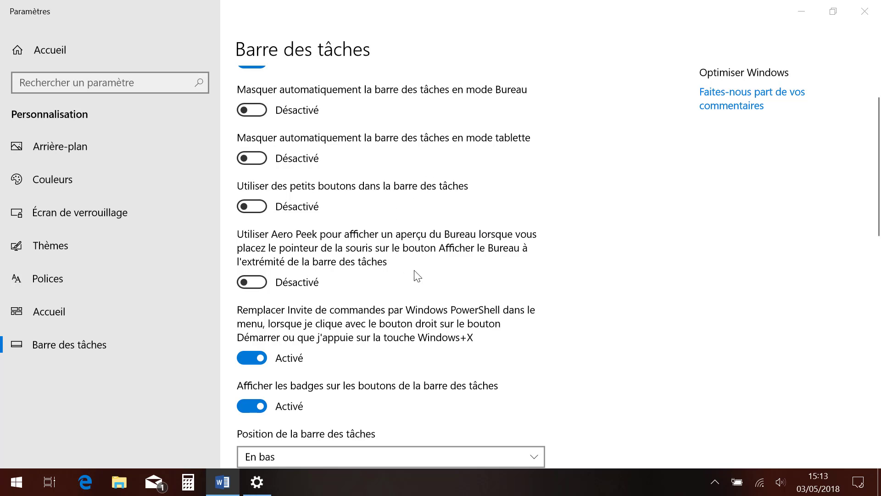
Step: Minimise the Settings and Word windows to reveal the desktop, and bring the taskbar settings back
left_click(806, 12)
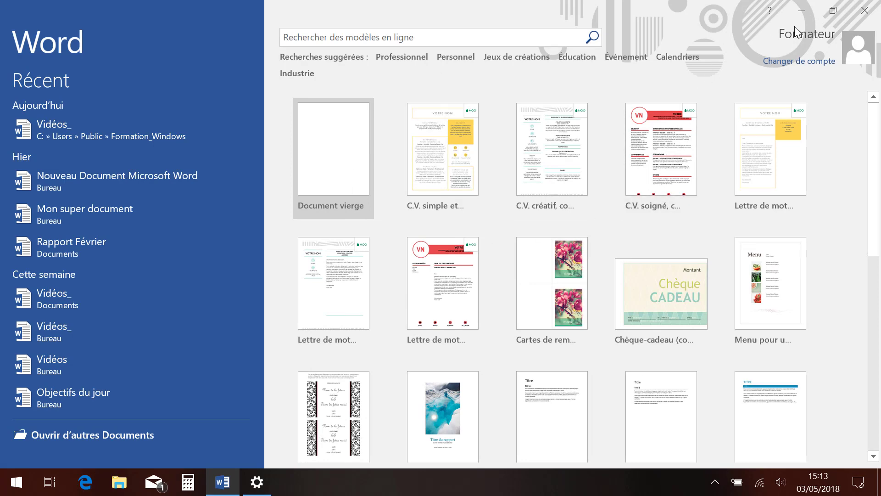
left_click(801, 10)
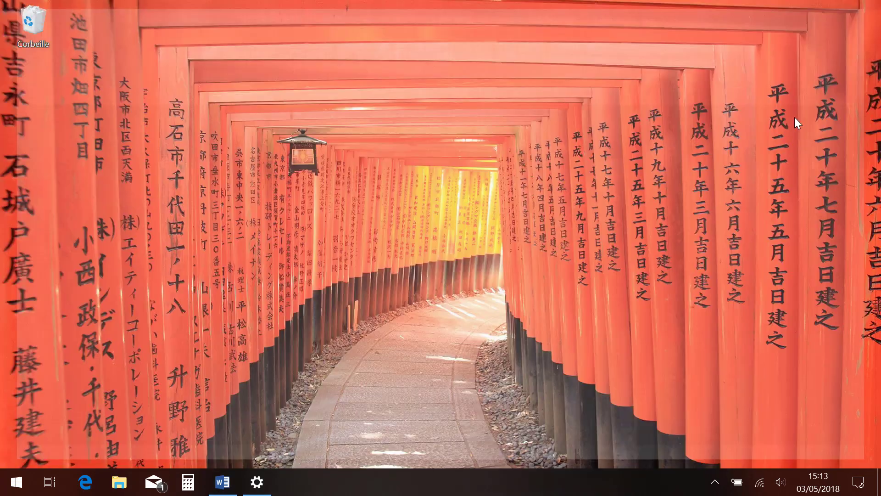
left_click(259, 487)
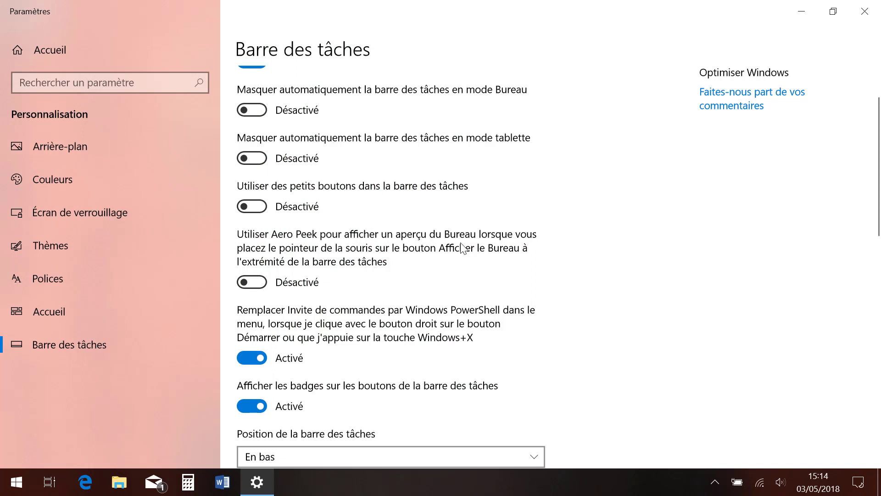
Step: Enable the Aero Peek option and preview the desktop from the far end of the taskbar
left_click(256, 282)
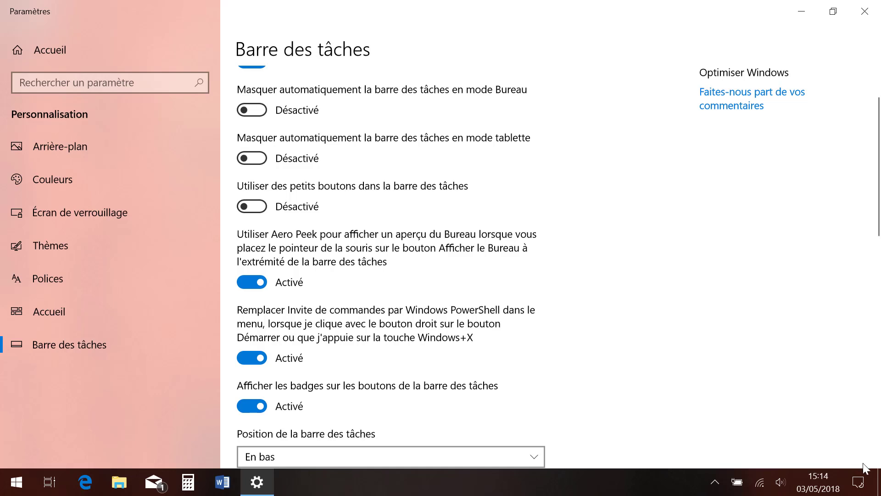
mouse_move(877, 480)
Step: Try disabling the badges on the taskbar buttons to compare the Mail icon, and enable them again
scroll(354, 319, "down", 3)
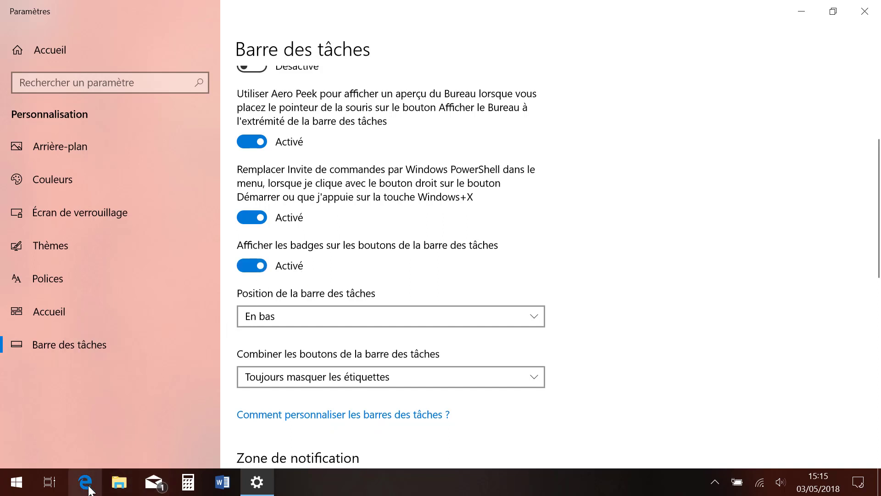
left_click(260, 266)
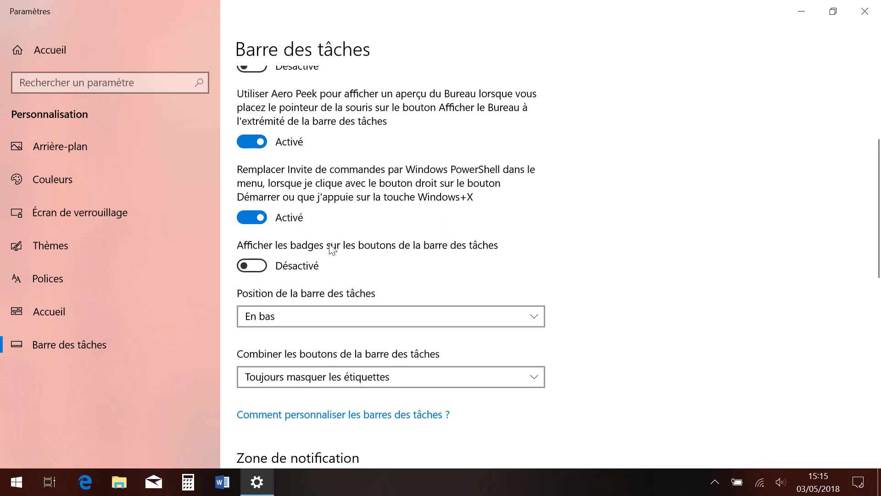
left_click(256, 267)
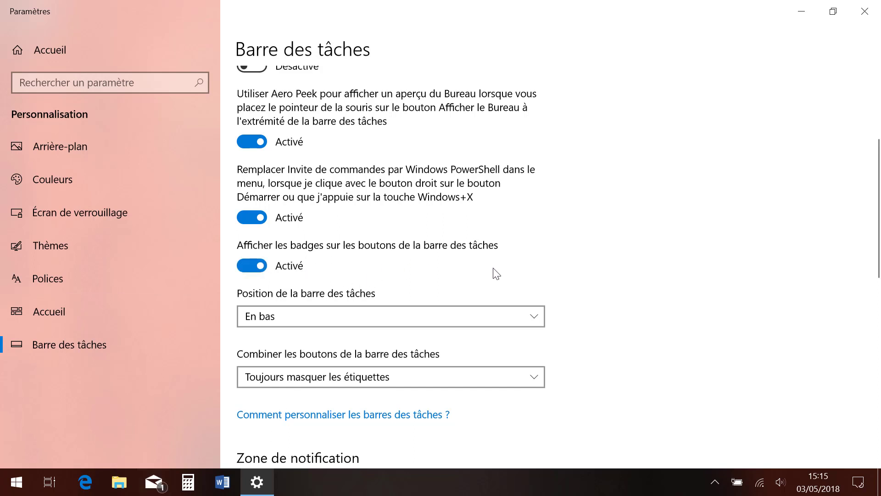
Step: Try the taskbar positions En haut, À gauche and À droite, and set the position back to En bas
scroll(347, 266, "down", 2)
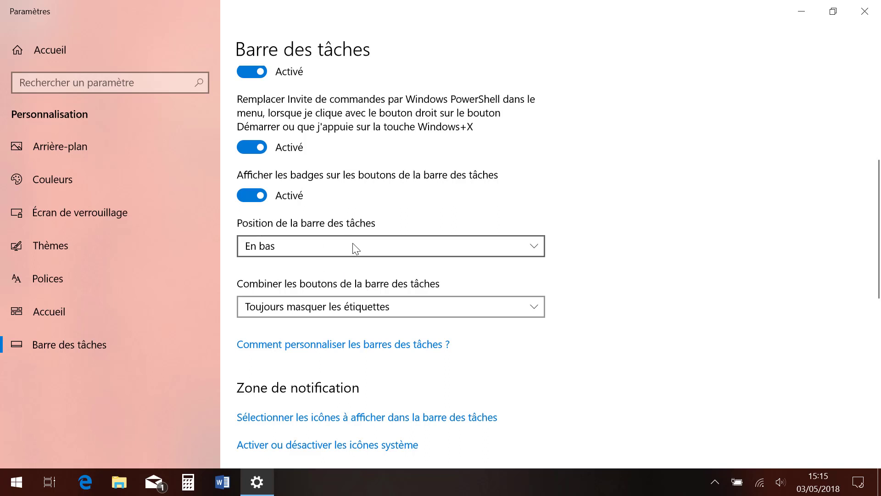
left_click(451, 251)
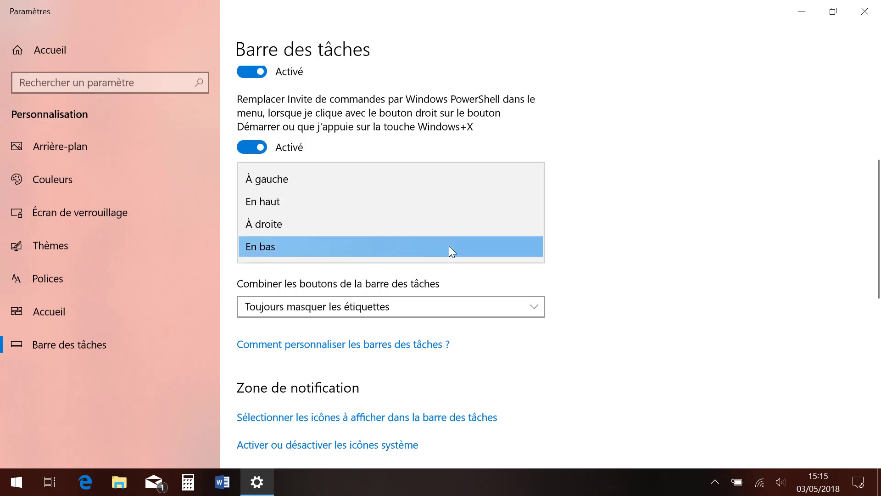
left_click(380, 201)
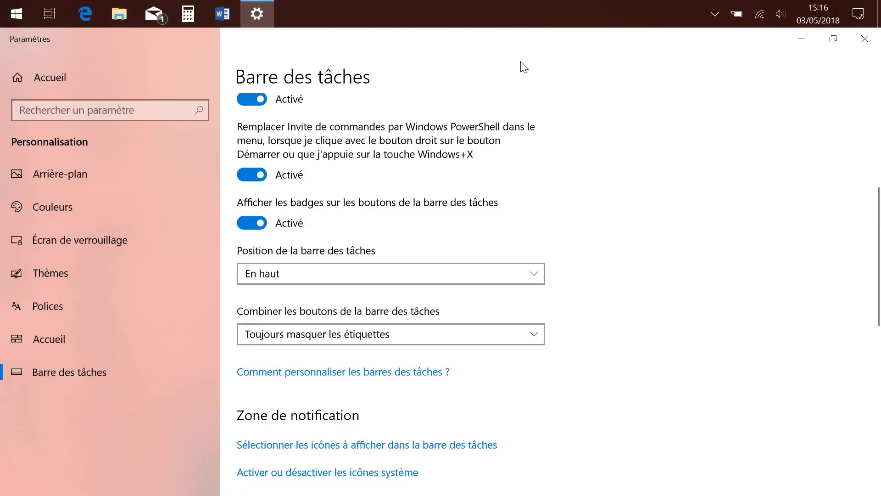
left_click(377, 279)
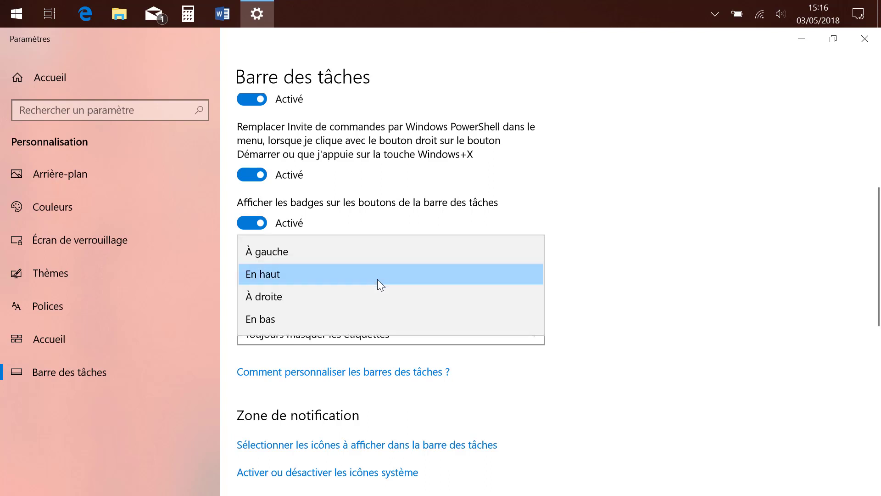
left_click(369, 255)
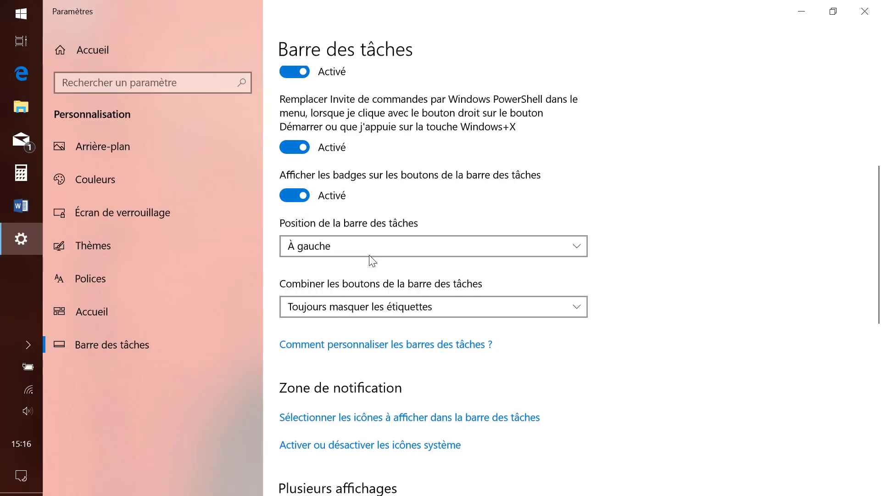
left_click(408, 247)
left_click(410, 292)
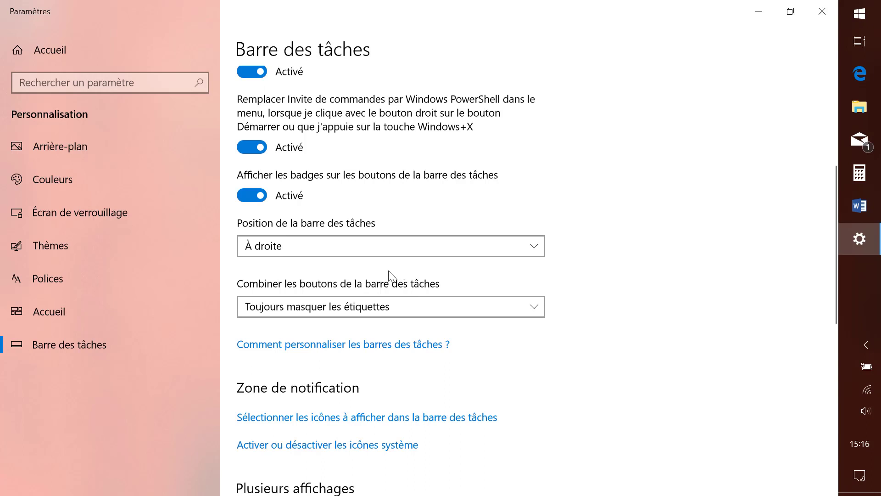
left_click(345, 249)
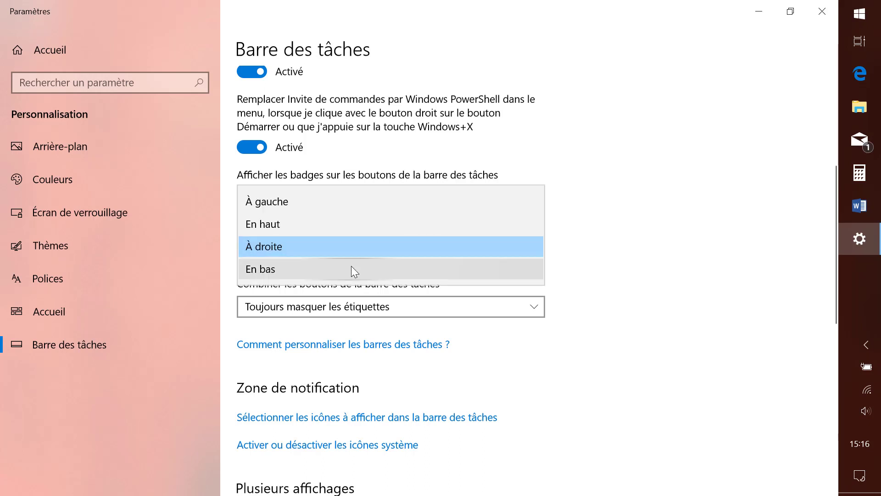
left_click(353, 271)
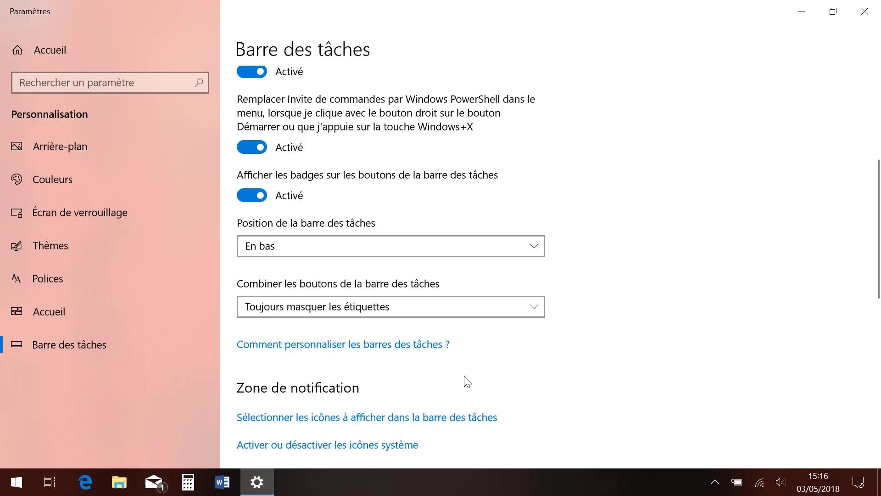
Step: Set the combining of taskbar buttons to "Lorsque la barre des tâches est pleine" and test the labels by opening and closing Word
left_click(444, 313)
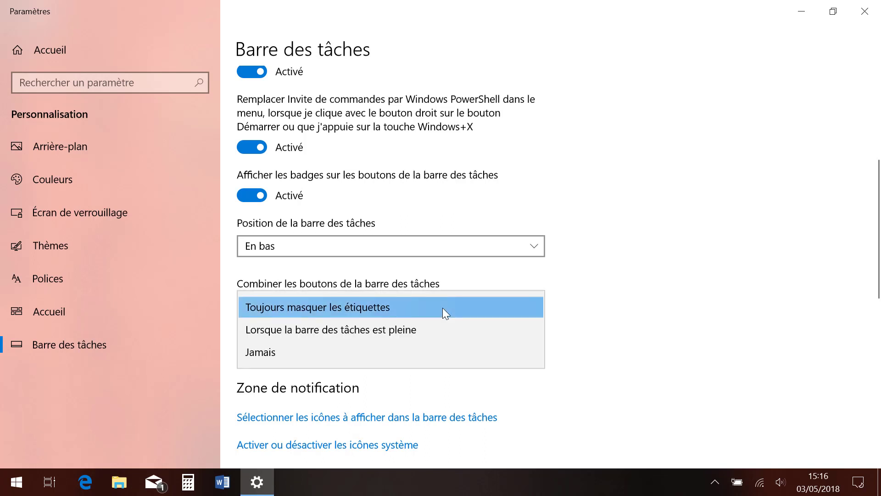
left_click(334, 329)
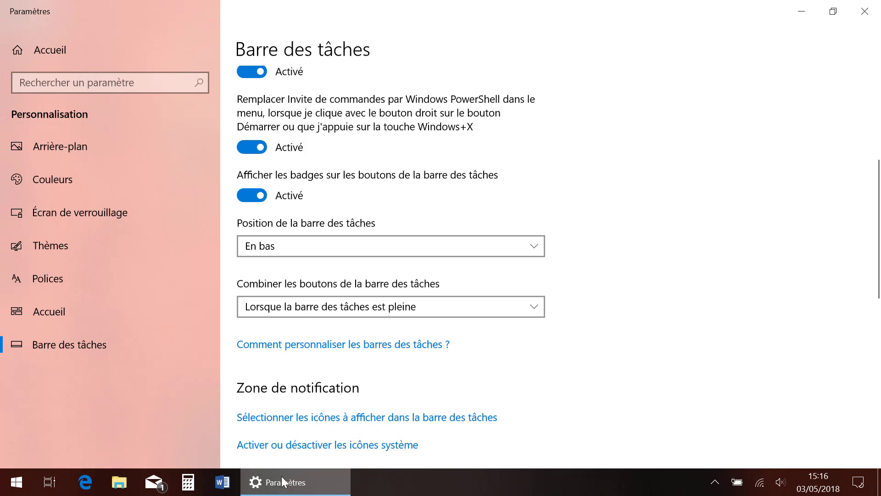
left_click(222, 482)
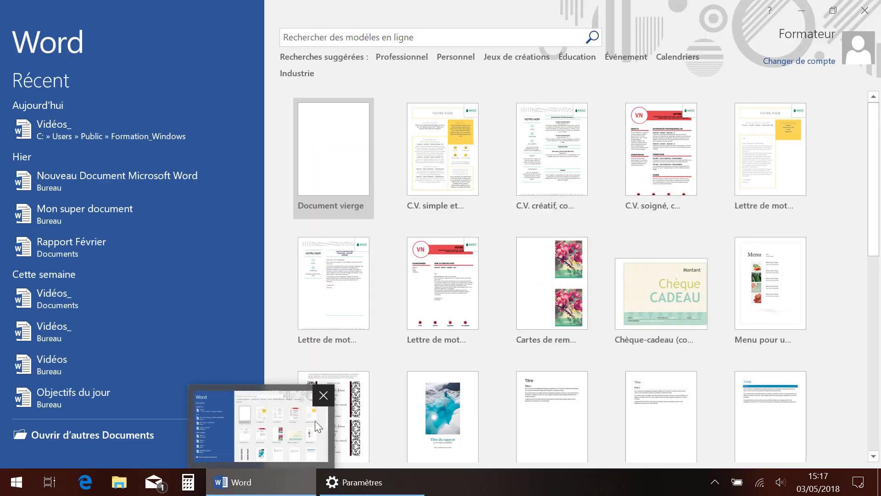
left_click(865, 10)
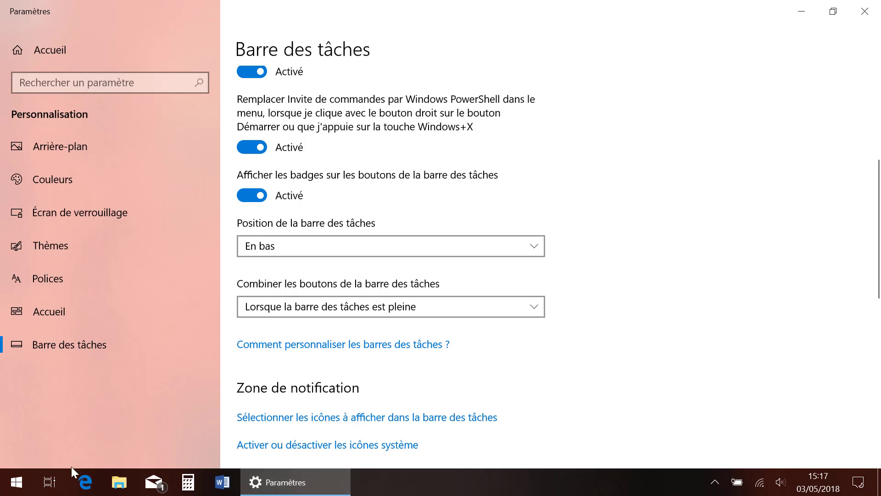
Step: Open Edge, File Explorer, Calculator and Word from the taskbar to fill it with labelled buttons
left_click(85, 480)
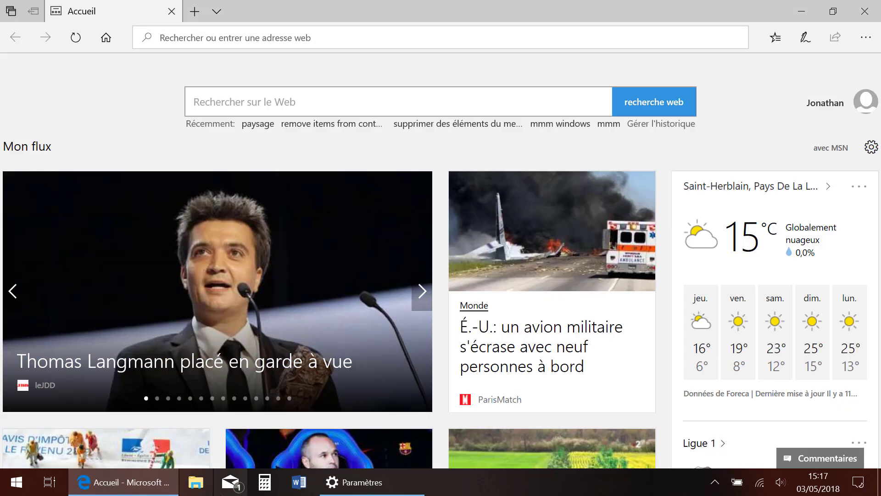
left_click(196, 482)
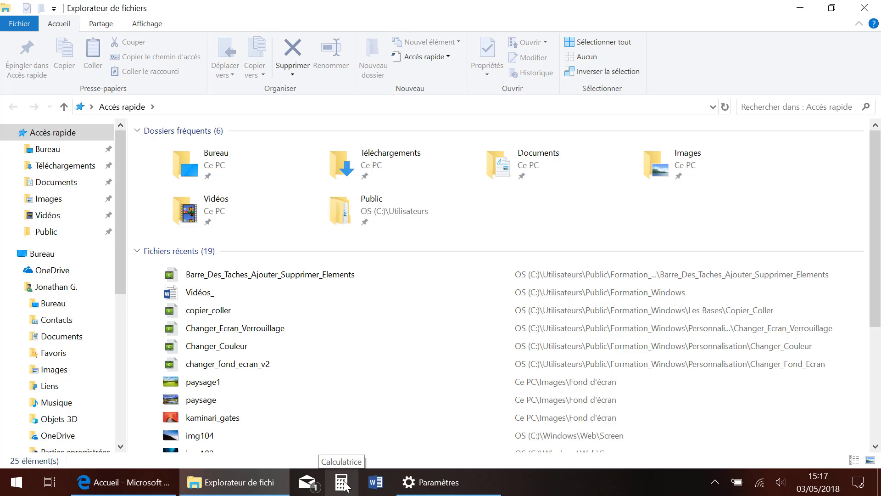
left_click(342, 483)
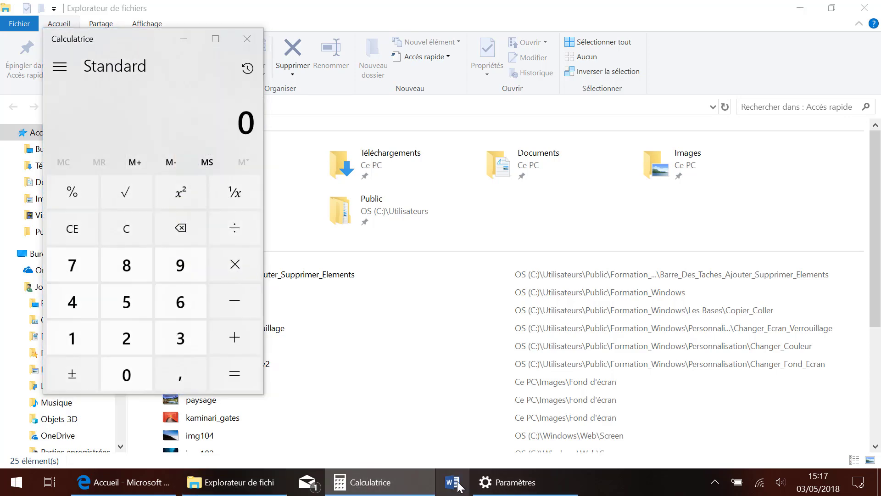
left_click(458, 486)
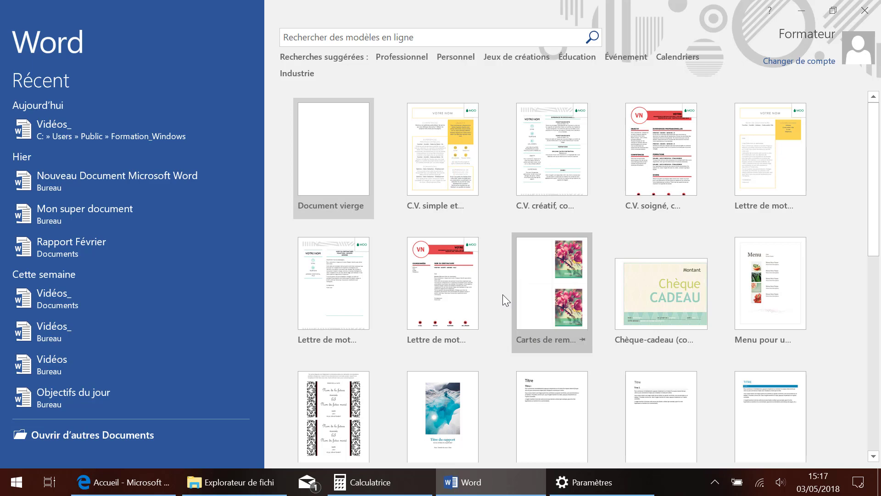
Step: Open four more File Explorer windows and show the previews of the grouped windows
key("super+e")
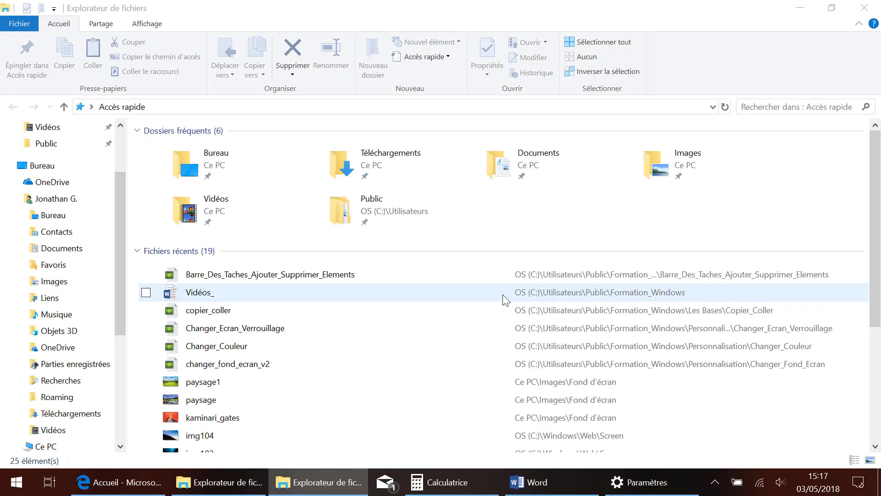
key("super+e")
key("super+e")
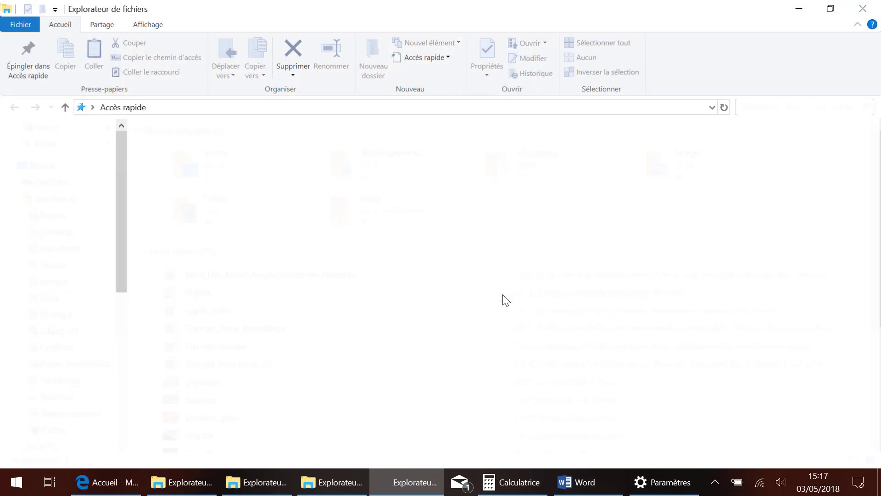
key("super+e")
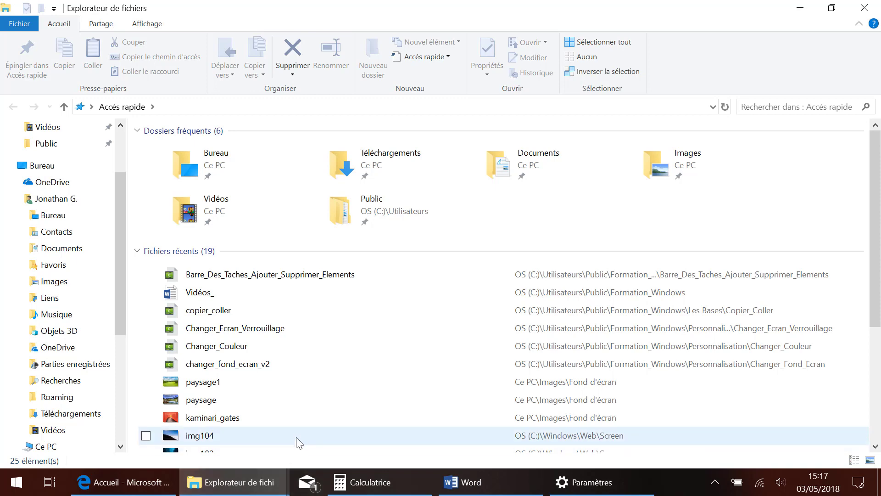
left_click(240, 486)
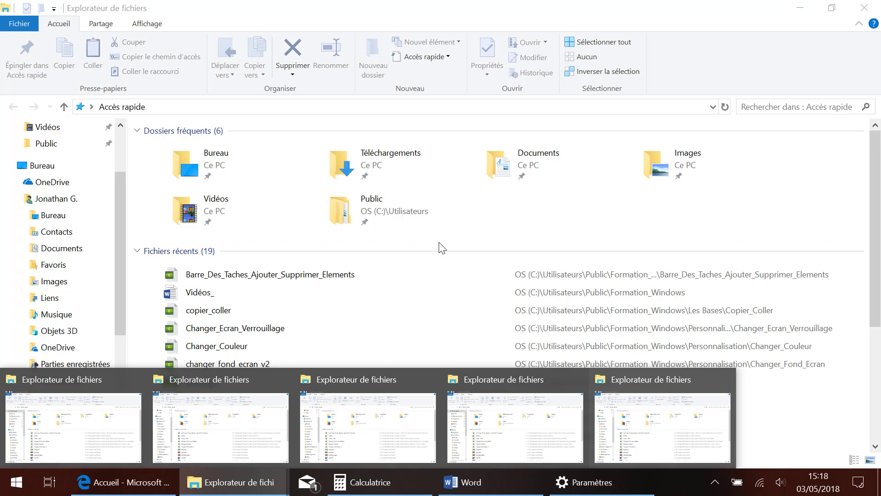
Step: Return to the taskbar settings, set button combining to "Toujours masquer les étiquettes", and preview the grouped File Explorer windows
left_click(585, 481)
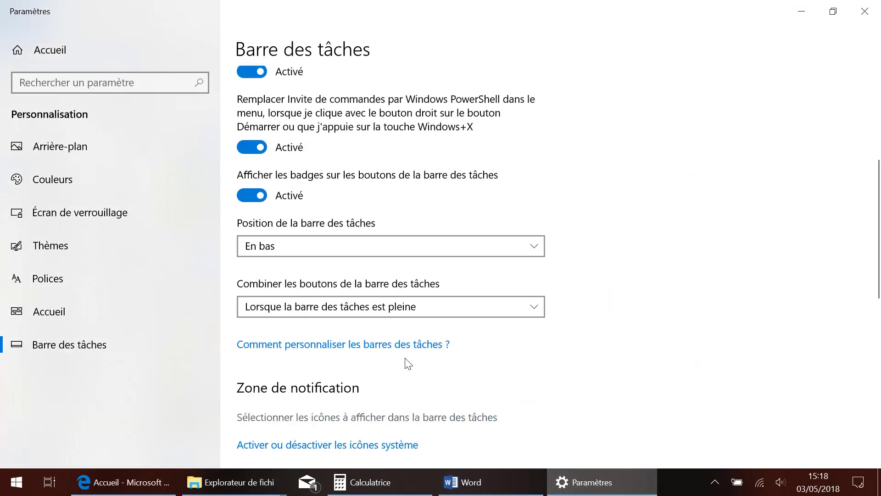
left_click(362, 312)
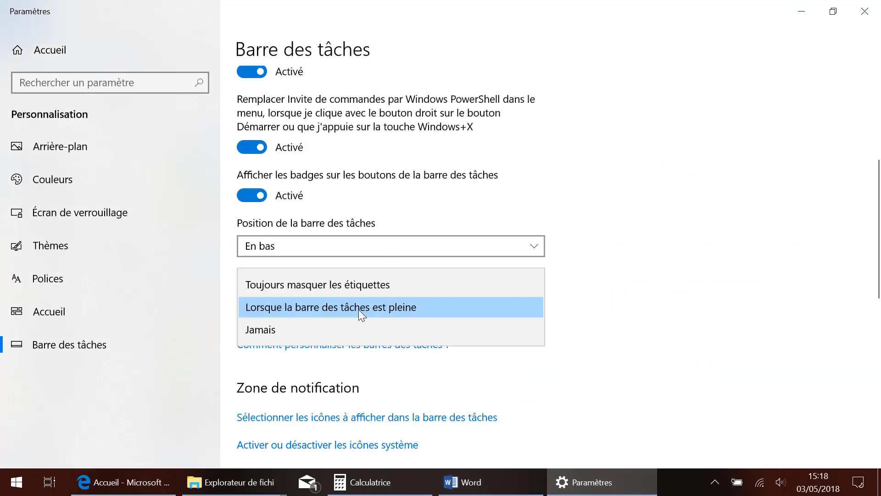
left_click(338, 288)
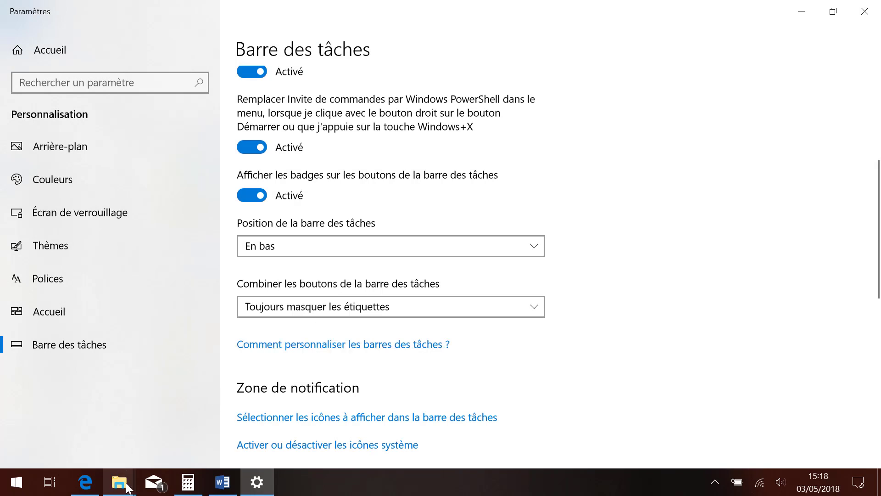
mouse_move(128, 488)
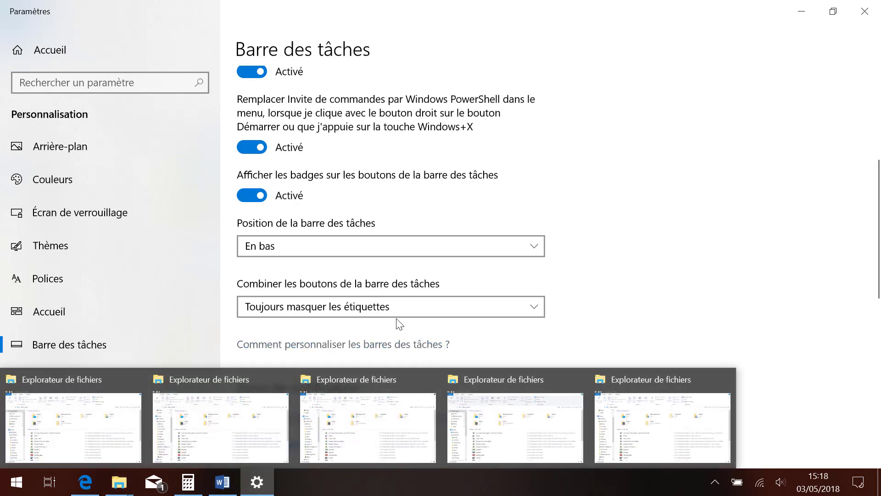
Step: Set the combining of taskbar buttons to "Jamais"
left_click(397, 307)
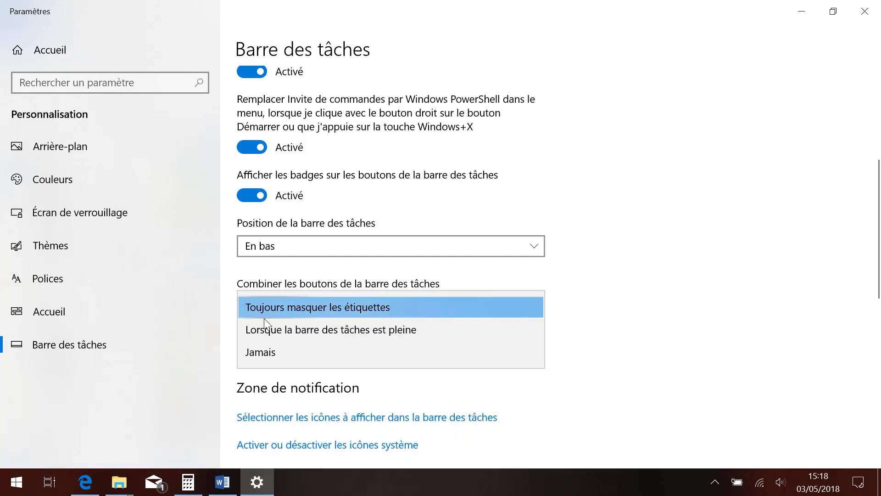
left_click(267, 353)
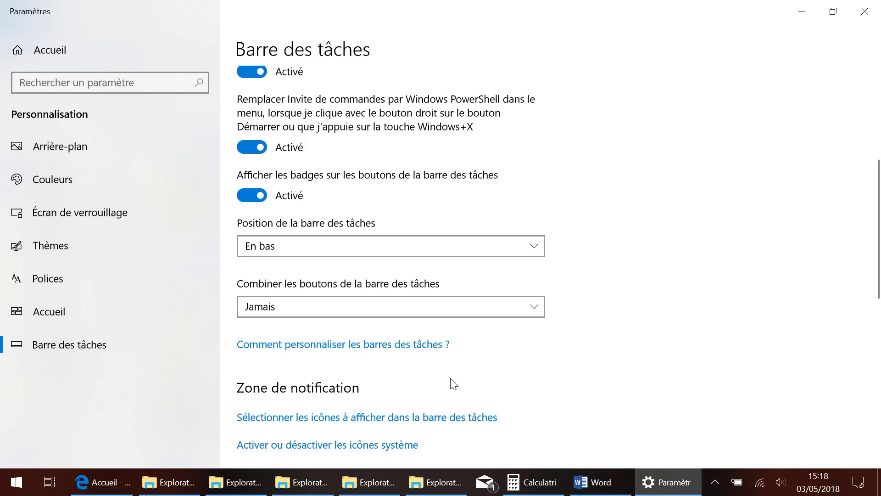
Step: Open more File Explorer windows until the taskbar overflows, then view its second row of buttons and return to the first row
key("super+e")
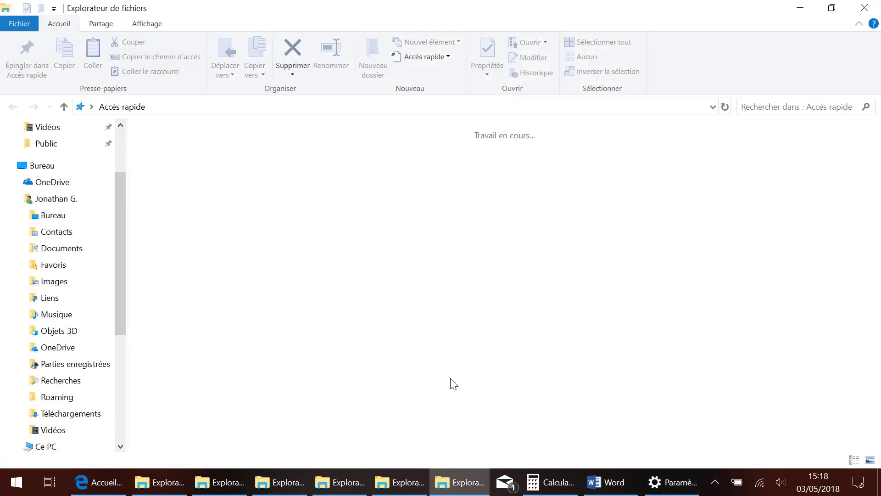
key("super+e")
key("super+e")
key("super+e")
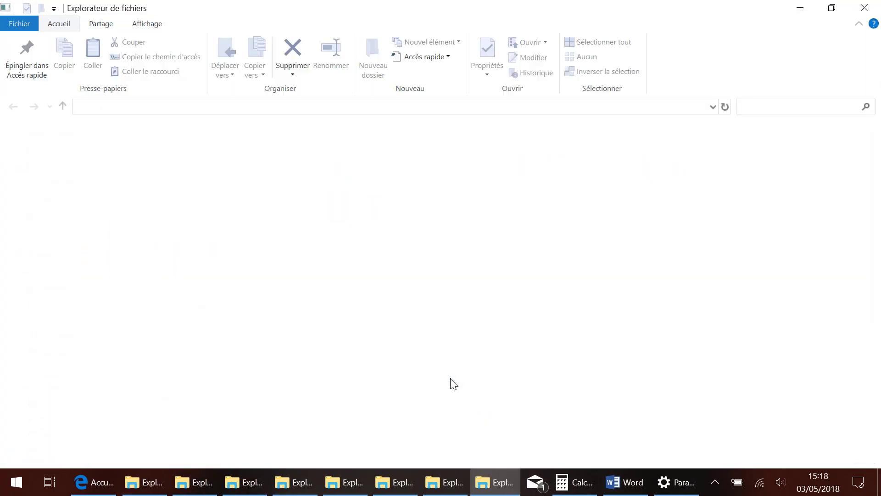
key("super+e")
key("super+e")
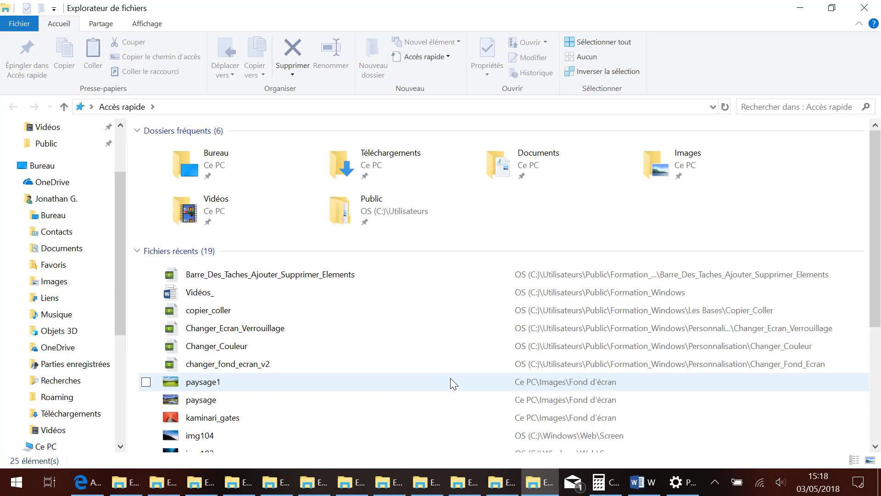
key("super+e")
key("super+e")
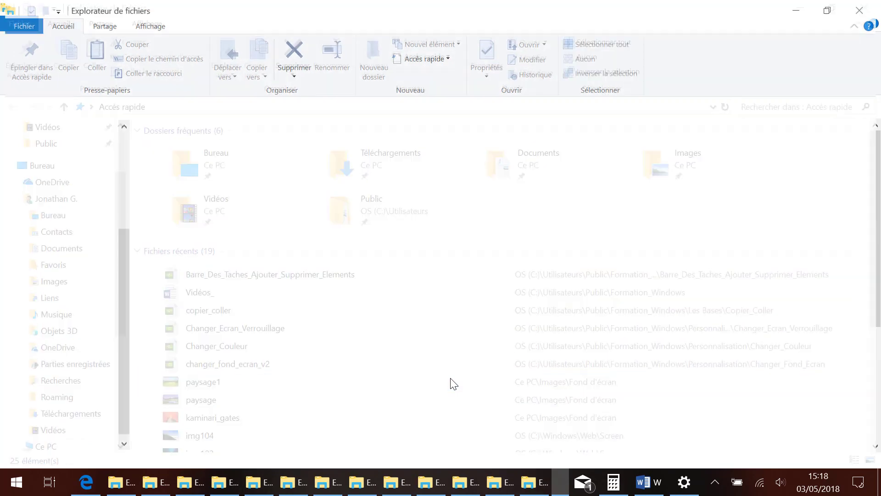
key("super+e")
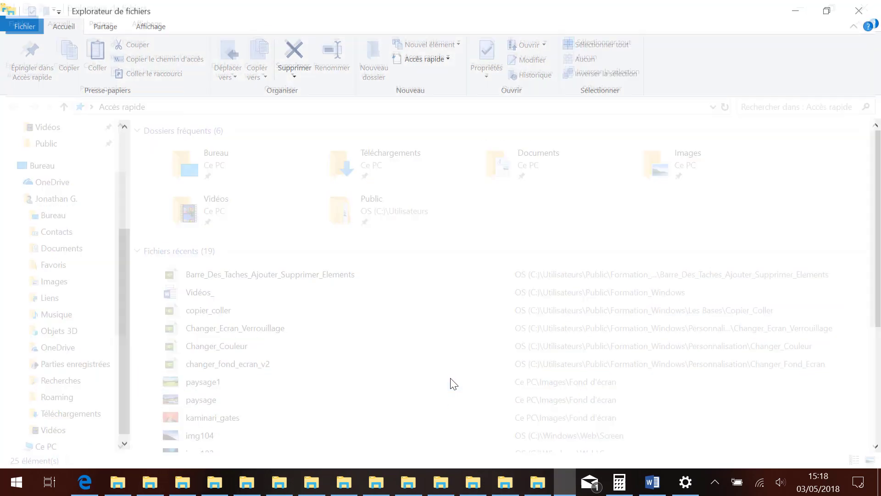
key("super+e")
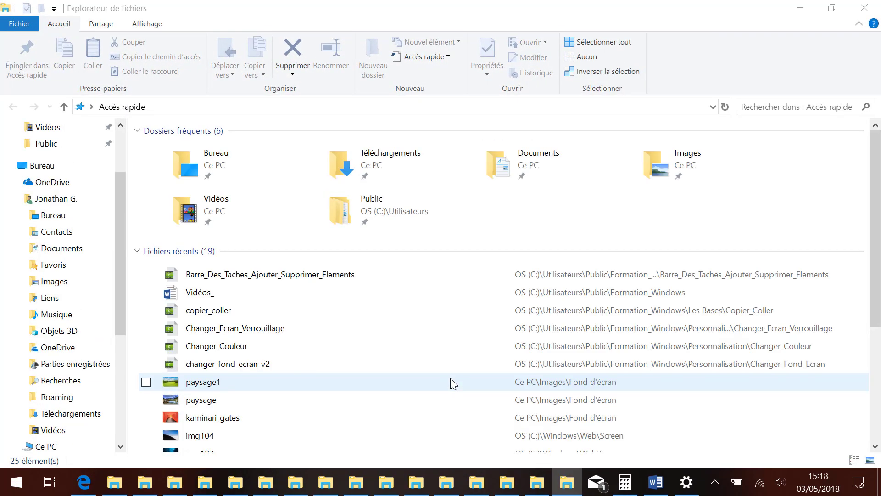
key("super+e")
key("super+e")
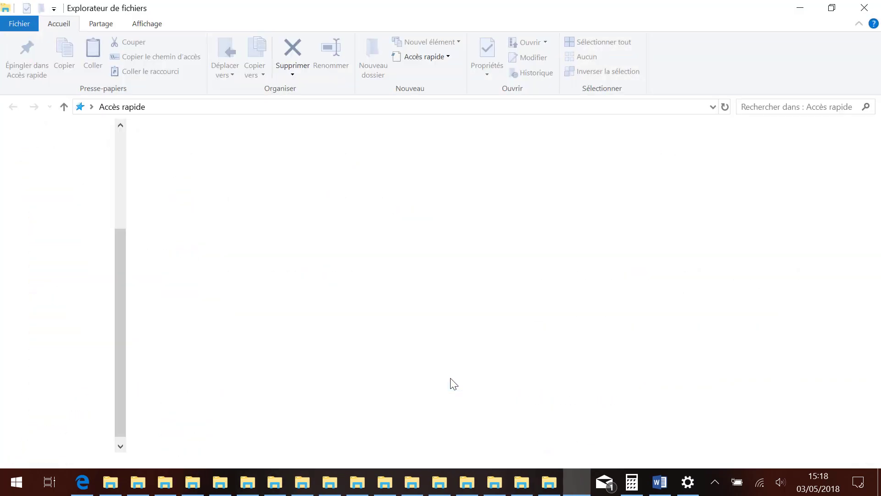
key("super+e")
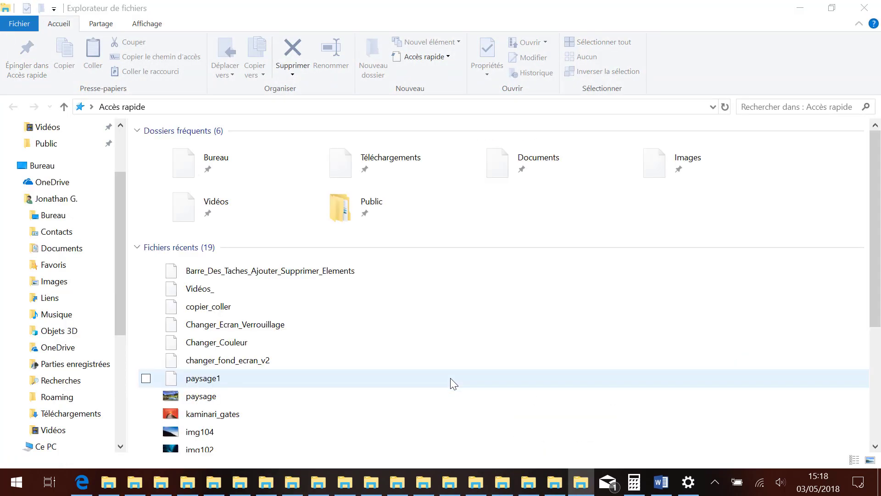
key("super+e")
key("super+e")
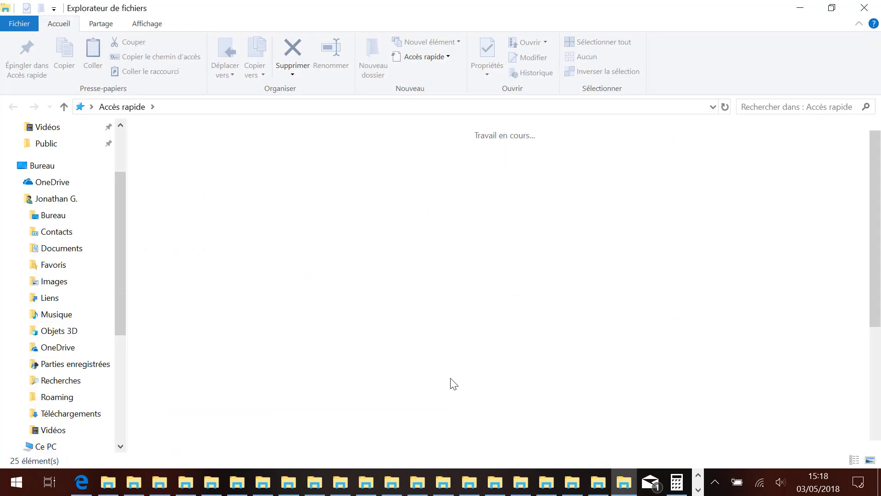
left_click(699, 489)
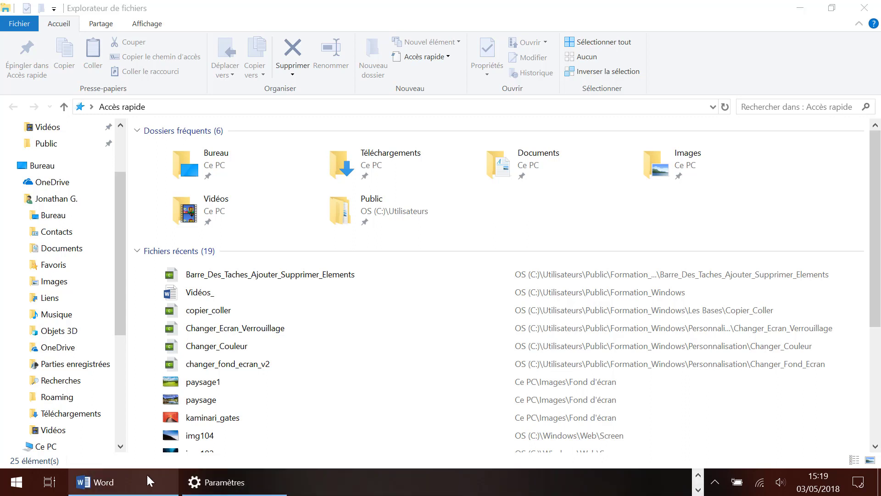
left_click(698, 476)
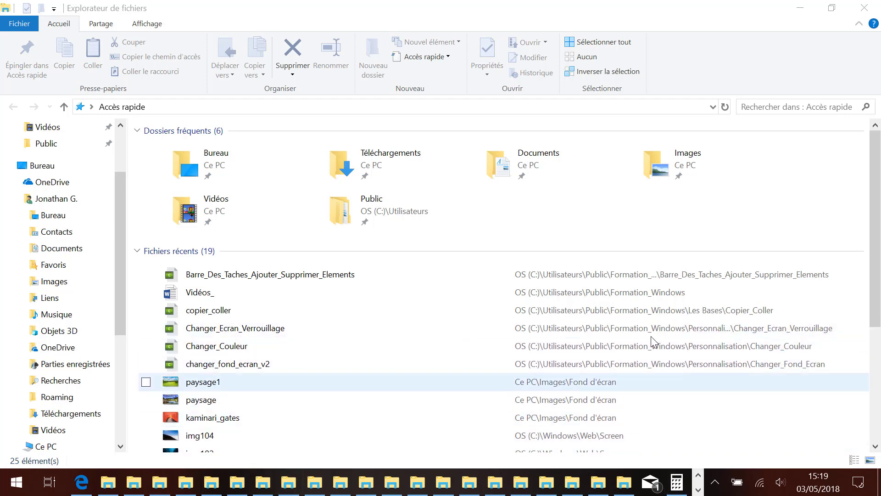
Step: Close the stack of File Explorer windows and the Settings window
left_click(864, 7)
left_click(863, 9)
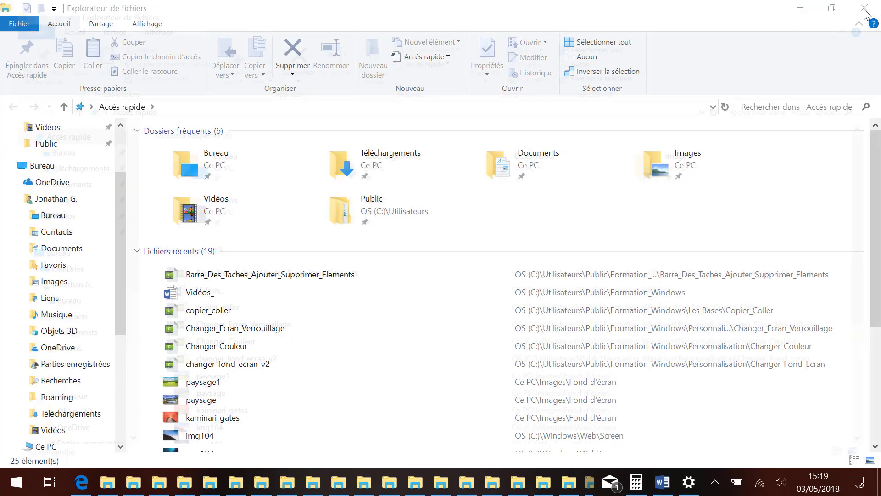
left_click(864, 9)
left_click(864, 9)
left_click(864, 9)
left_click(864, 9)
left_click(864, 9)
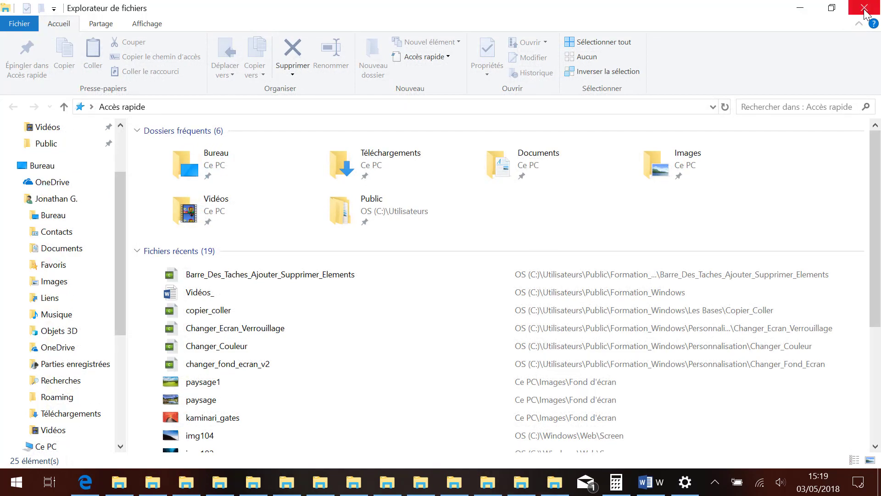
left_click(864, 9)
left_click(864, 10)
left_click(864, 9)
left_click(864, 9)
left_click(864, 9)
left_click(864, 9)
left_click(864, 9)
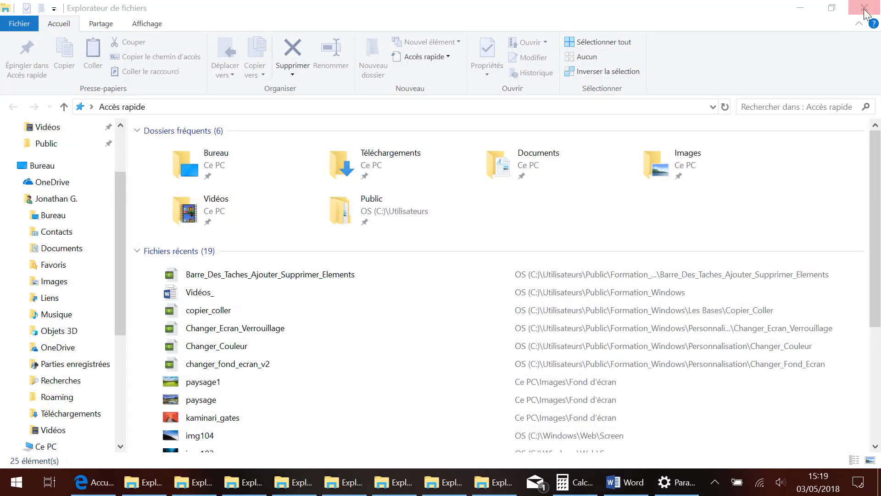
left_click(864, 9)
left_click(864, 9)
left_click(864, 9)
left_click(864, 9)
left_click(864, 9)
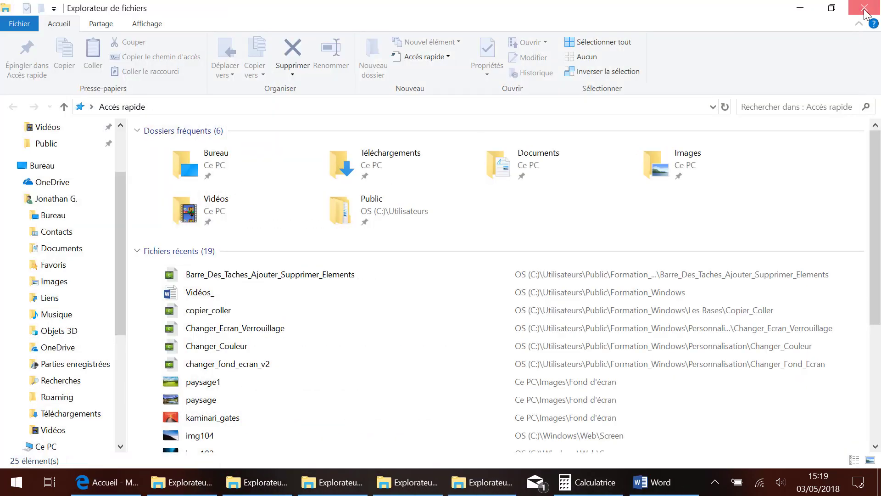
left_click(864, 9)
left_click(864, 9)
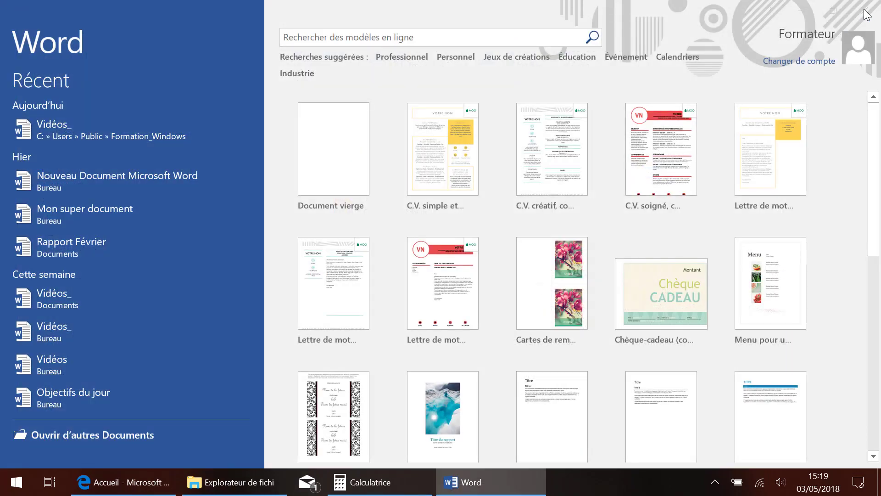
Step: Close the remaining Word, Edge and Calculator windows to return to the empty desktop
left_click(865, 9)
left_click(864, 9)
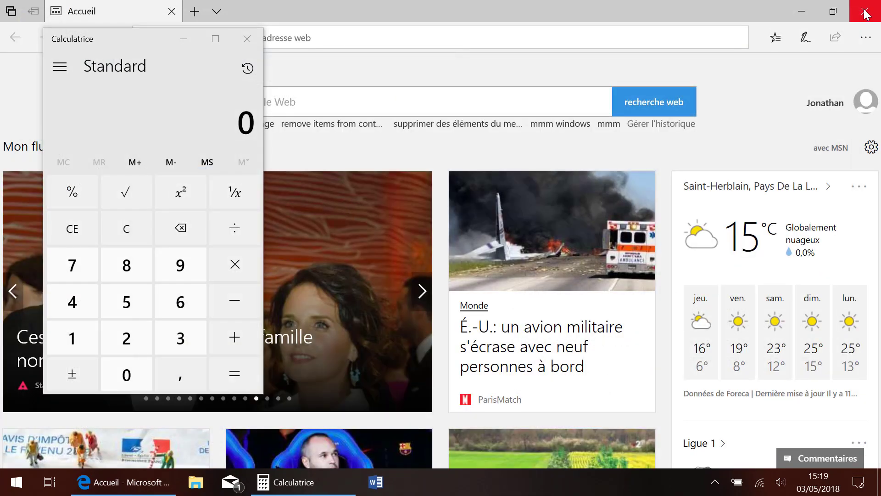
left_click(864, 9)
left_click(252, 38)
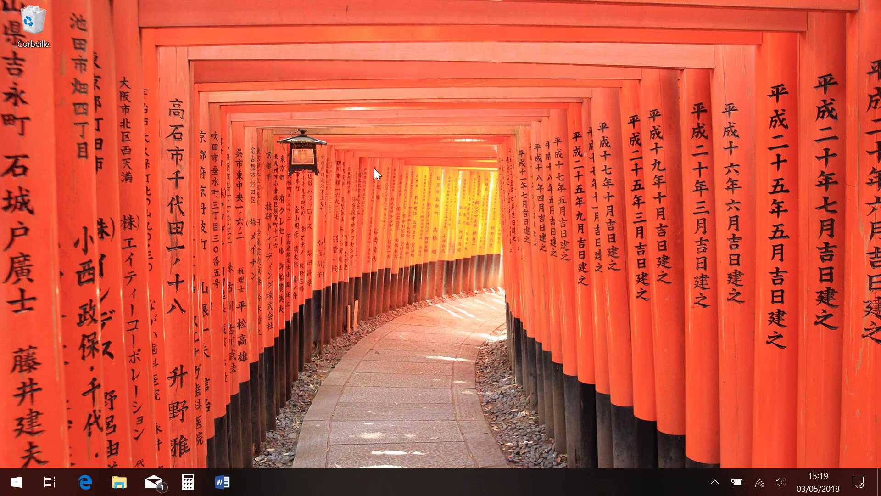
Step: Open the "Barre des tâches" page of the personalization settings from the desktop
right_click(230, 192)
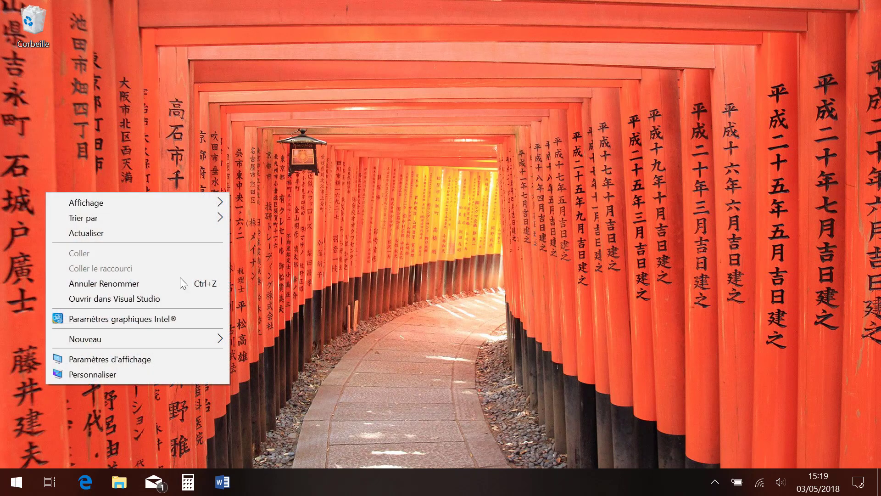
left_click(86, 376)
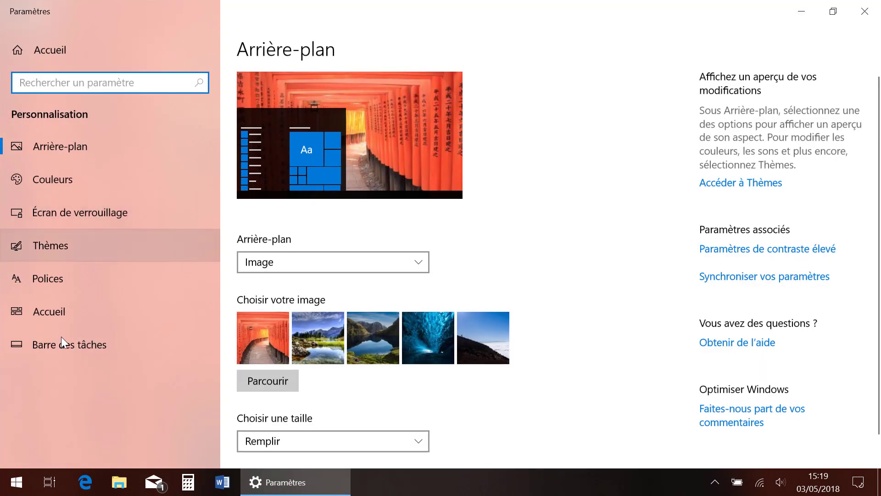
left_click(58, 344)
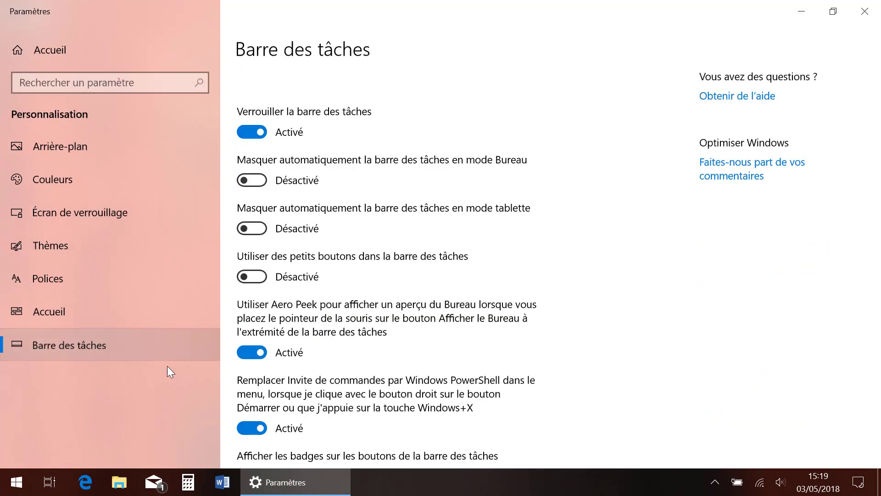